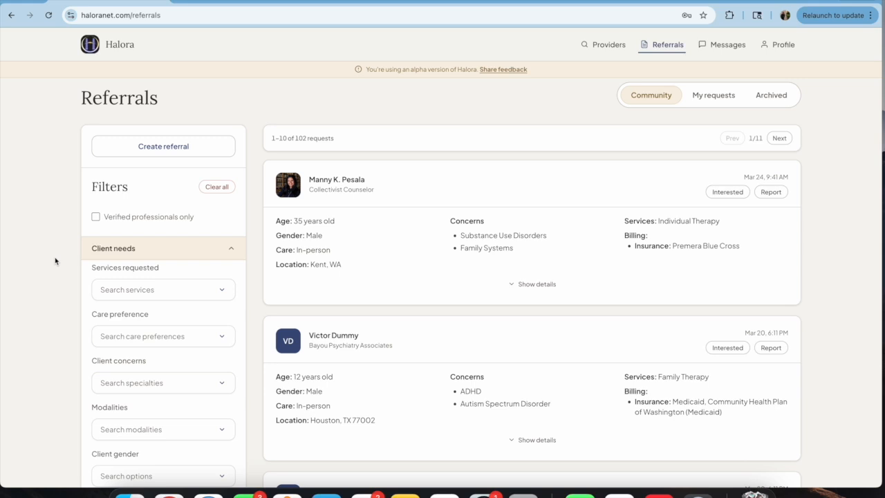
# Step: Start a new referral and set its care location to Renton, Washington
pyautogui.click(154, 155)
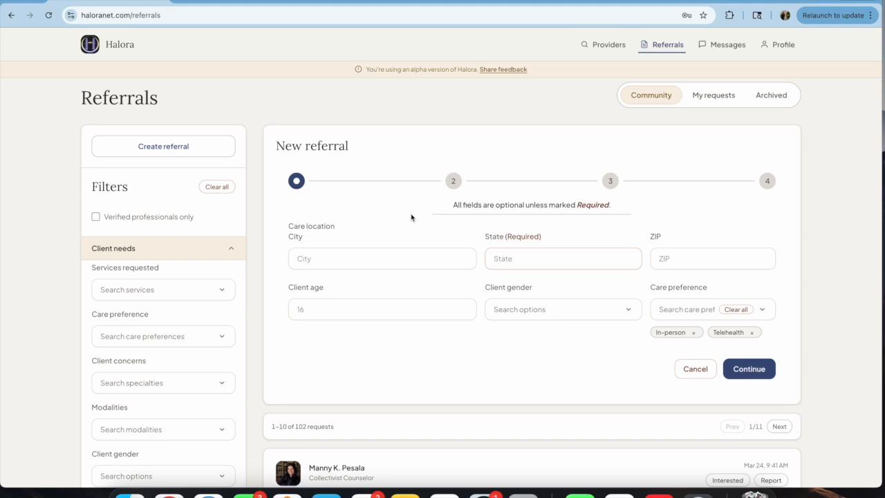
pyautogui.click(386, 257)
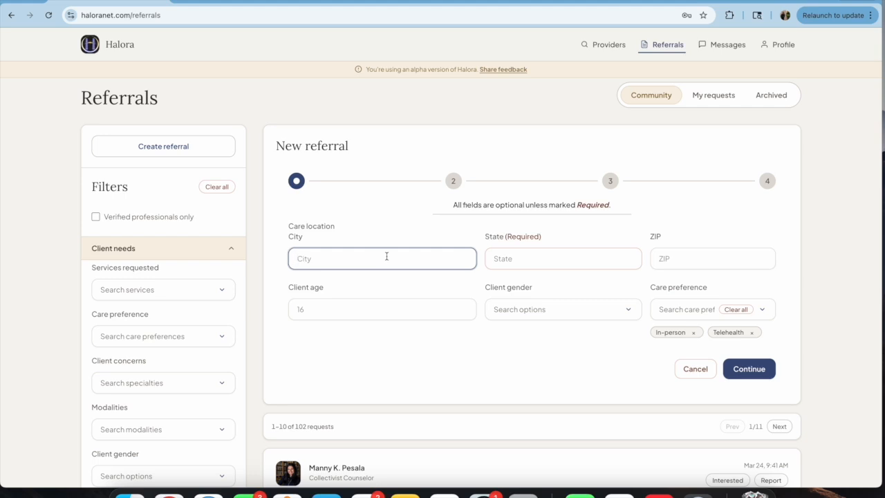
pyautogui.write('Renton')
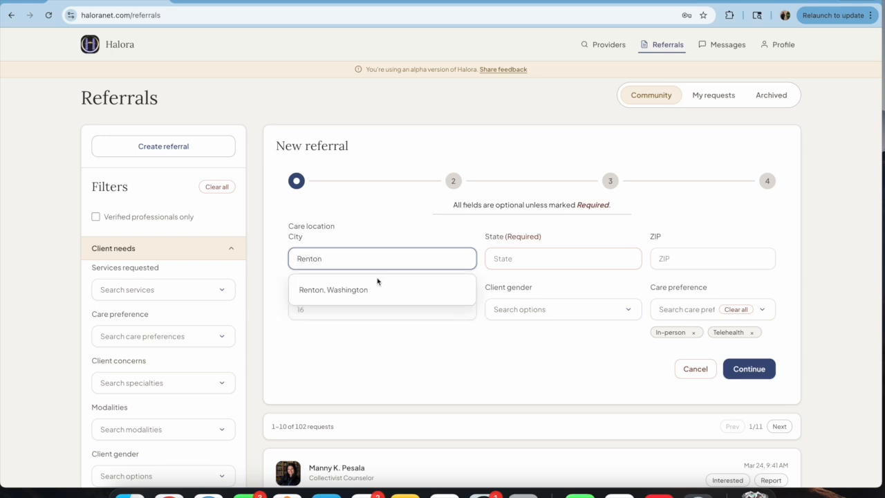
pyautogui.click(375, 294)
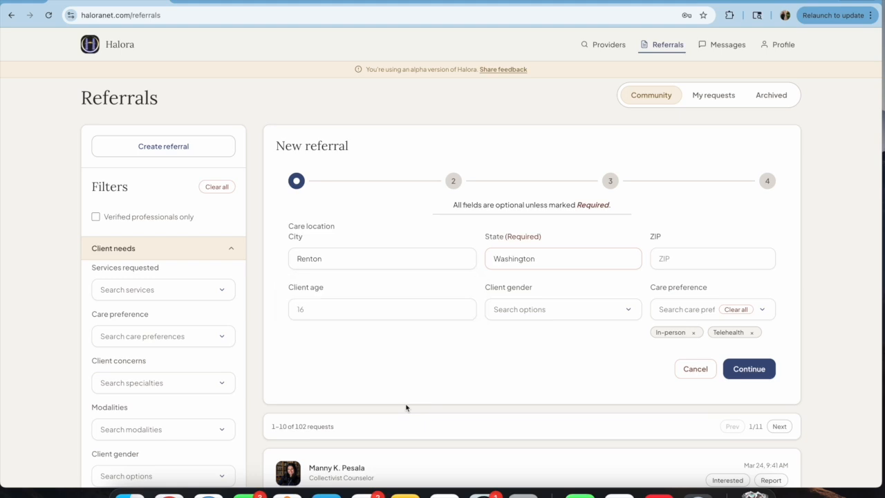
# Step: Set the client age to 24 and the client gender to Female
pyautogui.click(368, 313)
pyautogui.write('24')
pyautogui.click(552, 306)
pyautogui.click(519, 358)
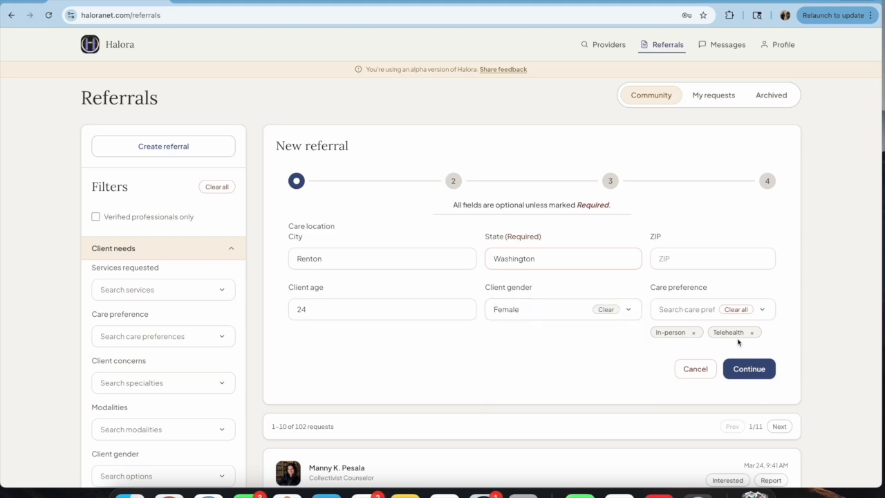
# Step: Remove In-person from the care preference, keeping Telehealth, and continue to the referral's second page
pyautogui.click(705, 311)
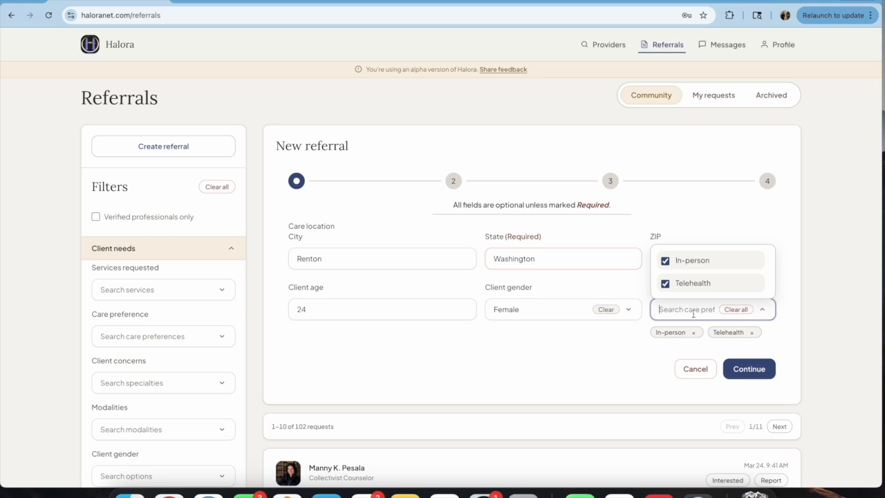
pyautogui.click(666, 260)
pyautogui.click(687, 202)
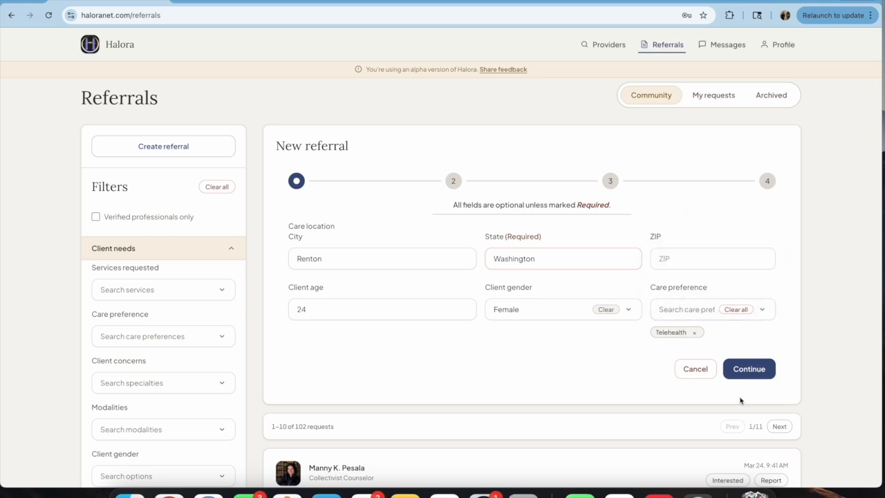
pyautogui.click(765, 377)
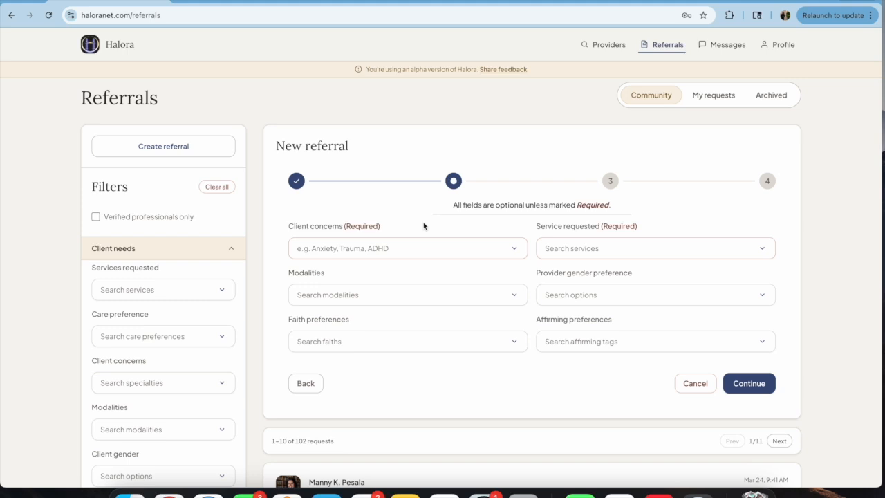
# Step: Select Anxiety, Racial Identity and Depression as the client concerns
pyautogui.click(429, 248)
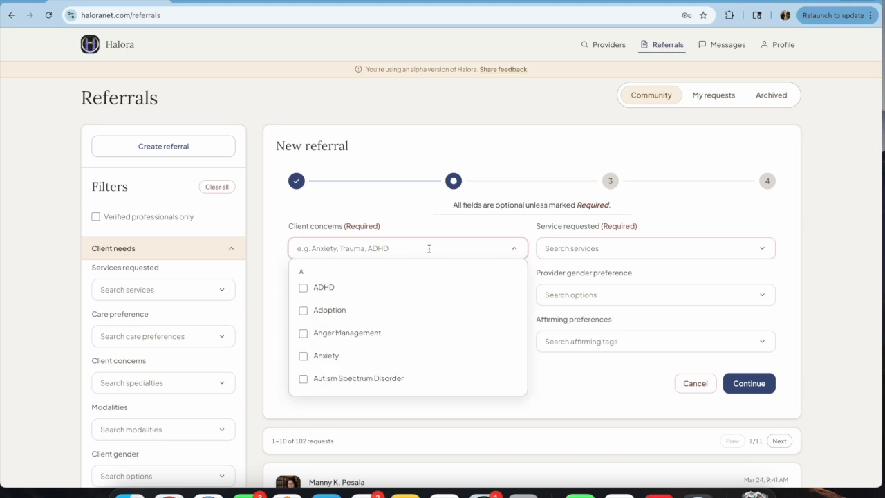
pyautogui.click(303, 356)
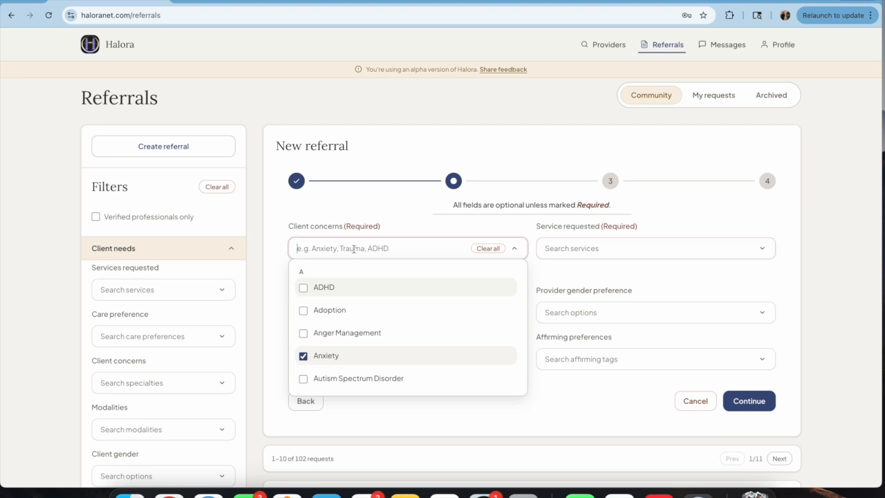
pyautogui.write('rac')
pyautogui.click(337, 275)
pyautogui.doubleClick(313, 249)
pyautogui.write('dep')
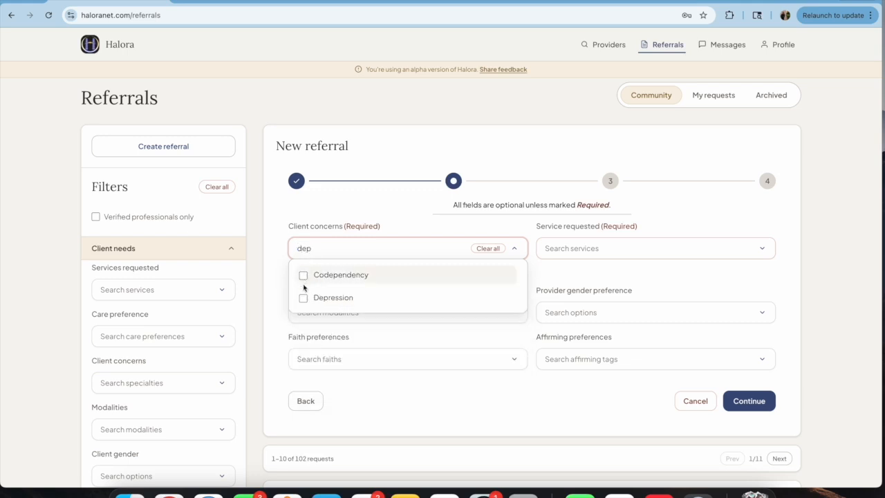
pyautogui.click(303, 298)
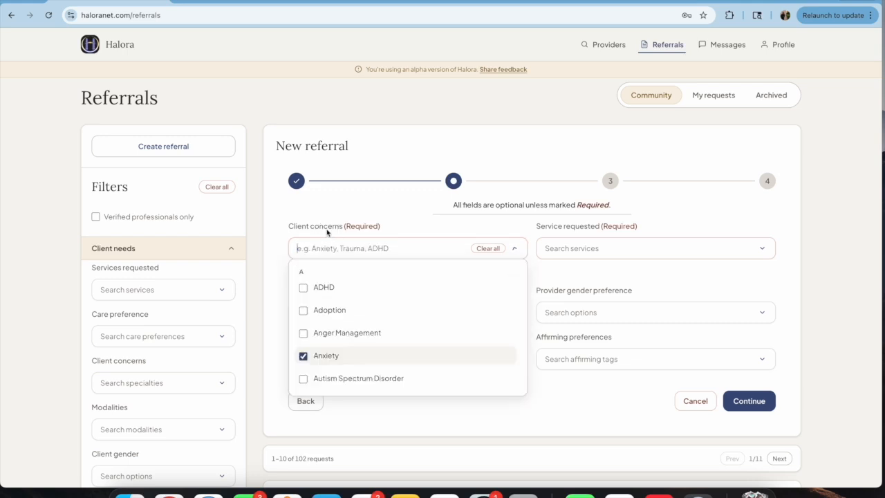
pyautogui.click(366, 213)
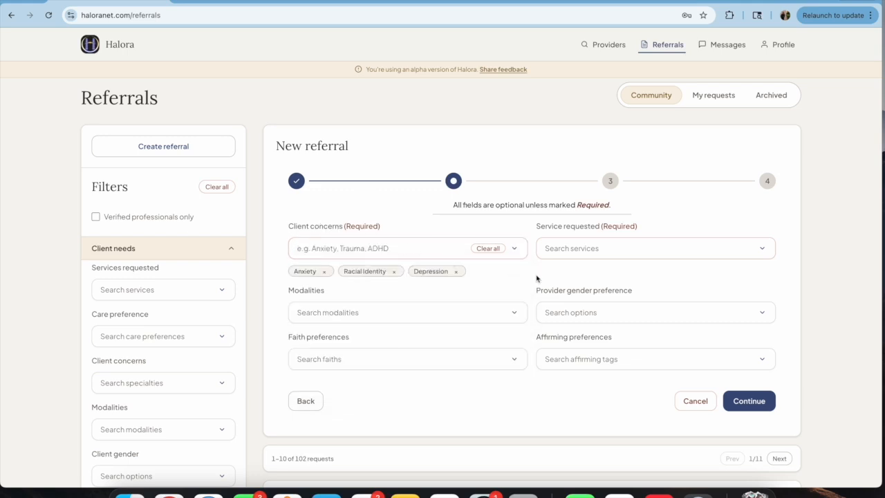
# Step: Set the requested service to Individual Therapy and the affirming preference to LGBTQIA+ Affirming, completing the second page of the referral
pyautogui.click(574, 250)
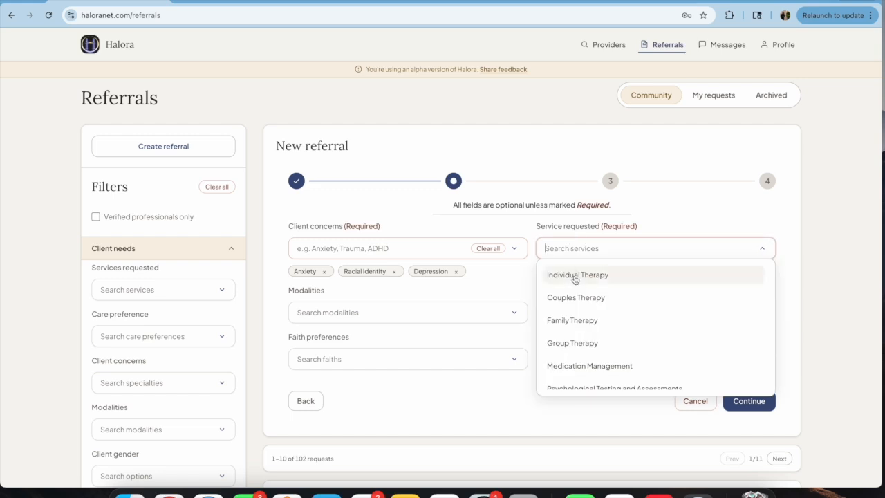
pyautogui.click(575, 276)
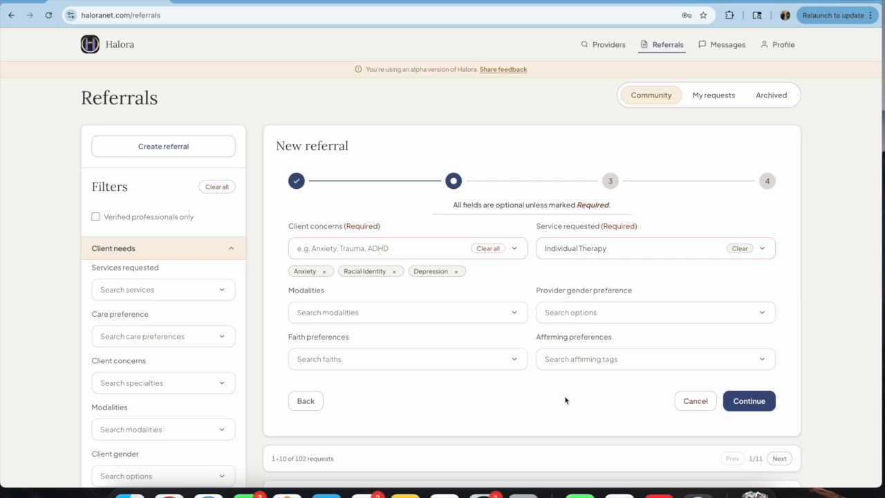
pyautogui.click(593, 360)
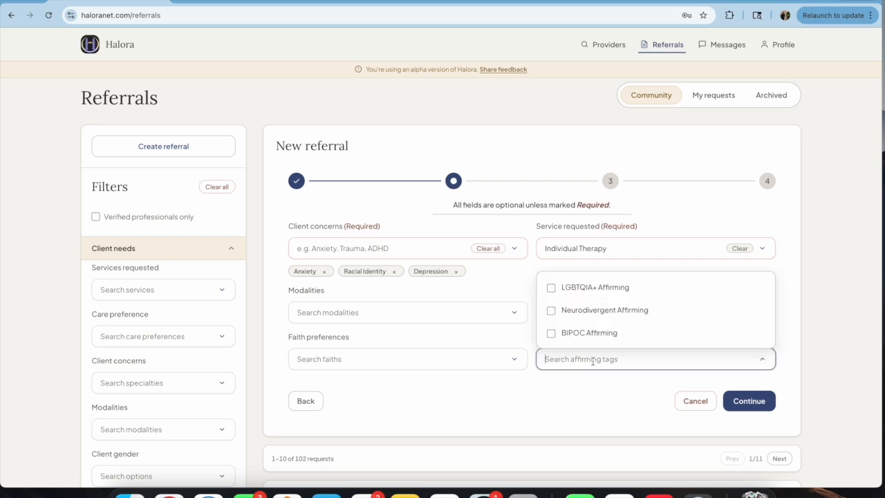
pyautogui.click(588, 288)
pyautogui.click(573, 466)
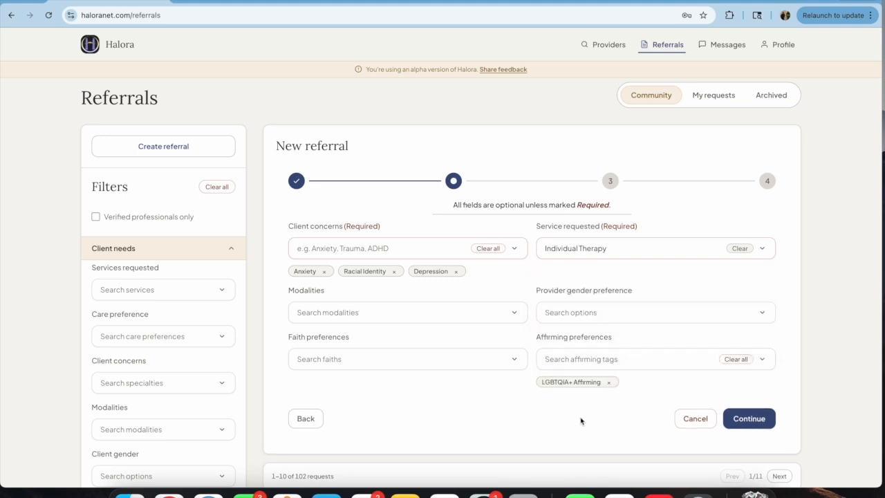
pyautogui.click(750, 417)
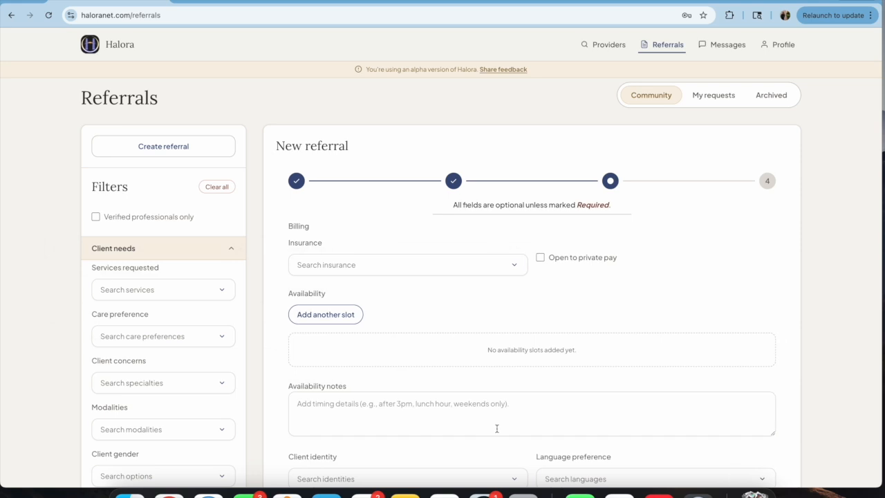
# Step: Choose Kaiser Permanente as the client's insurance in the billing section
pyautogui.scroll(-2, 621, 307)
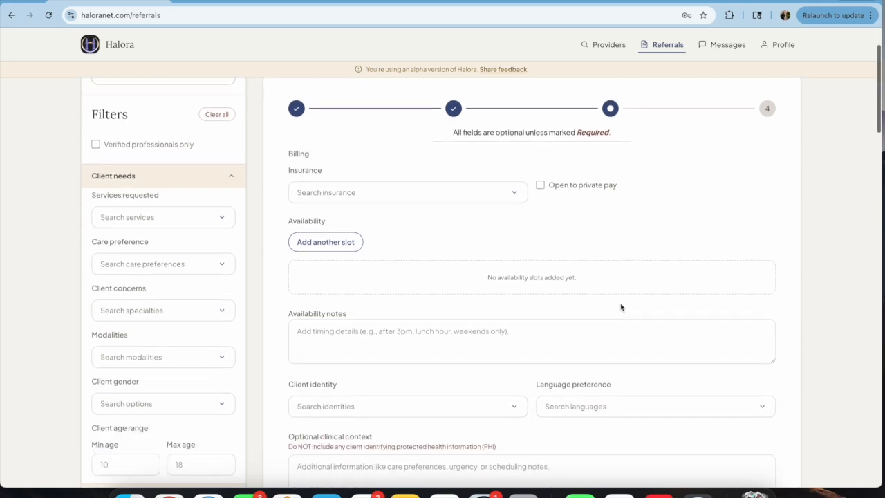
pyautogui.click(455, 189)
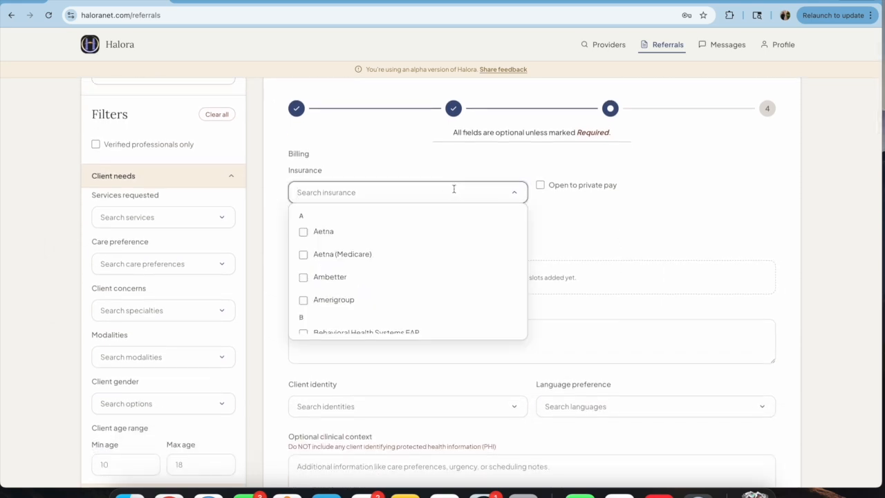
pyautogui.write('ka')
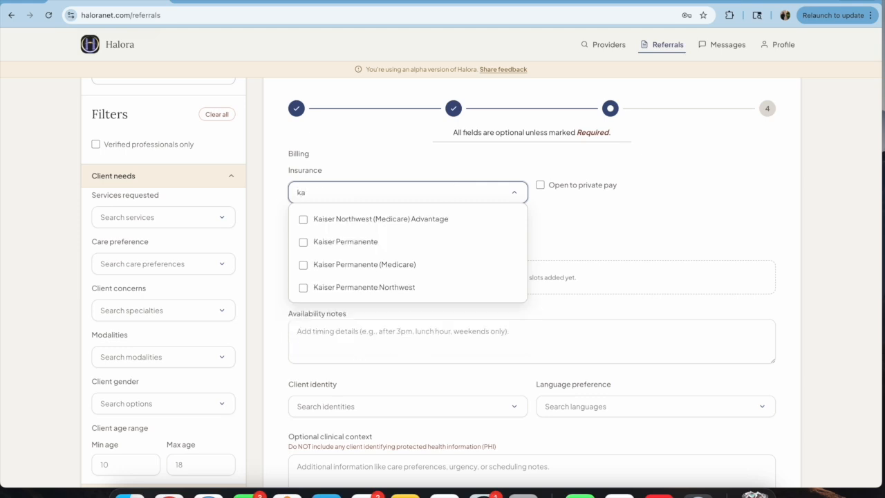
pyautogui.click(335, 244)
pyautogui.click(656, 222)
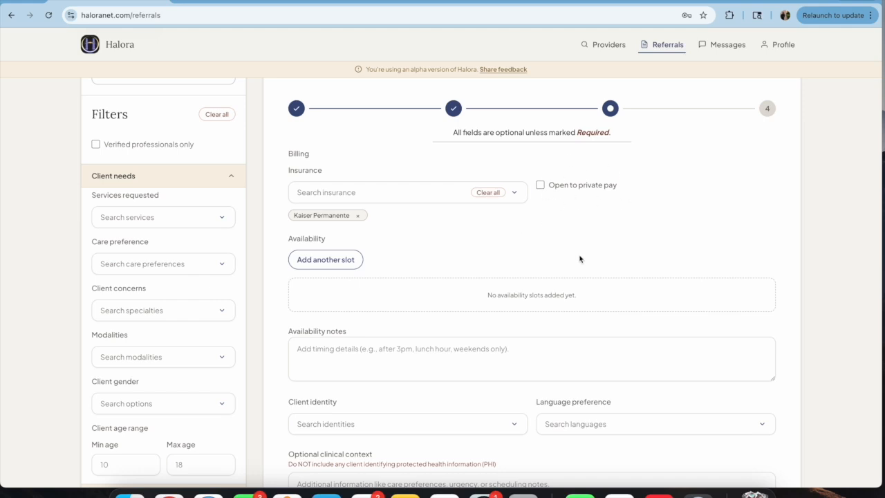
# Step: Add an availability slot running from 10:00 AM to 01:00 PM
pyautogui.scroll(-3, 377, 261)
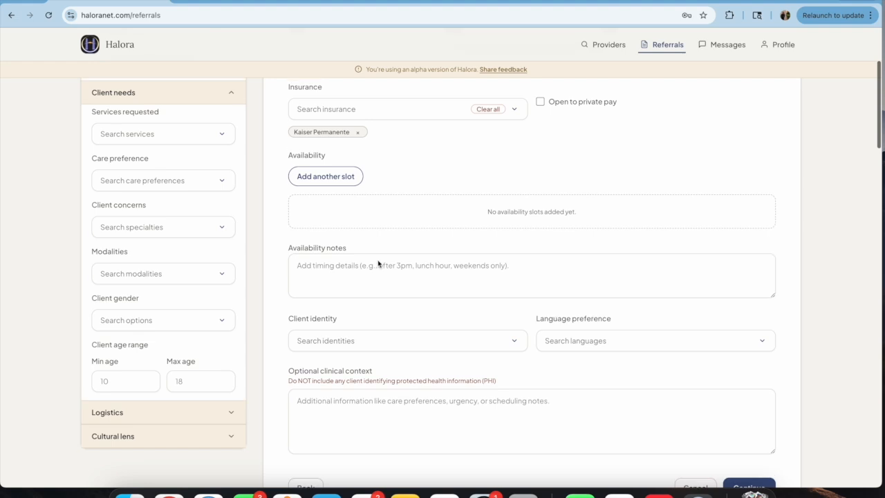
pyautogui.click(338, 186)
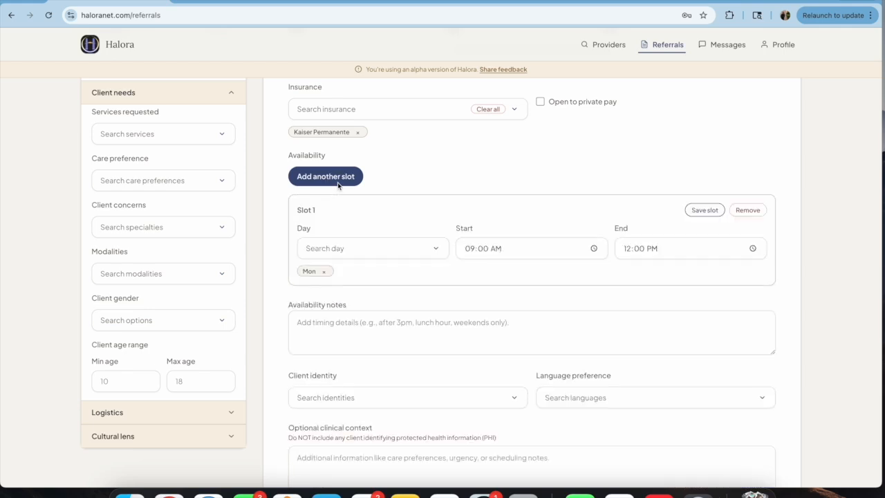
pyautogui.click(412, 248)
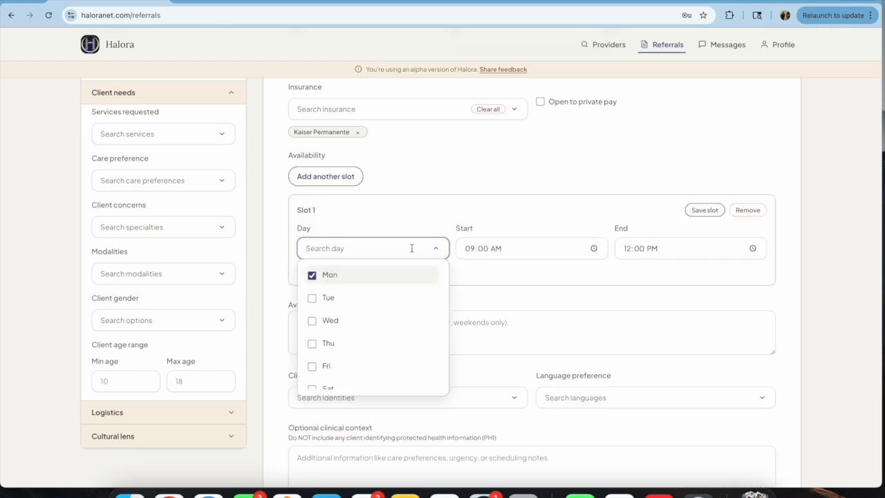
pyautogui.click(527, 255)
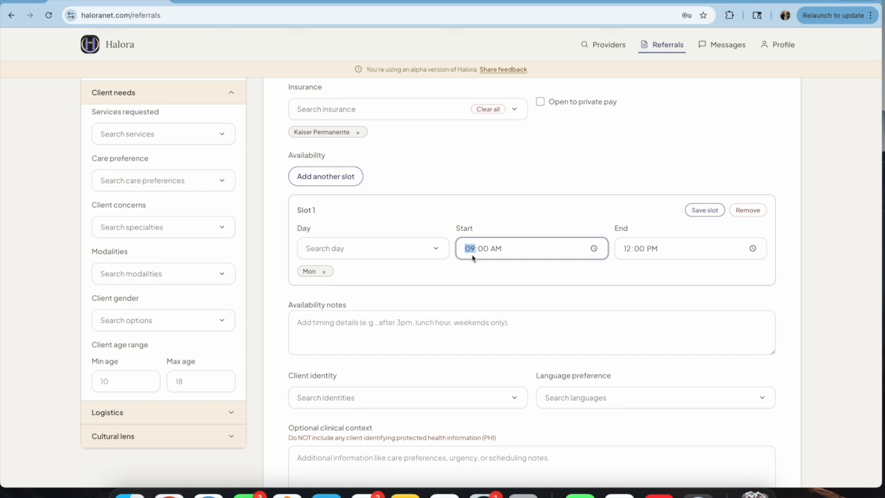
pyautogui.press('Up')
pyautogui.click(625, 253)
pyautogui.press('Up')
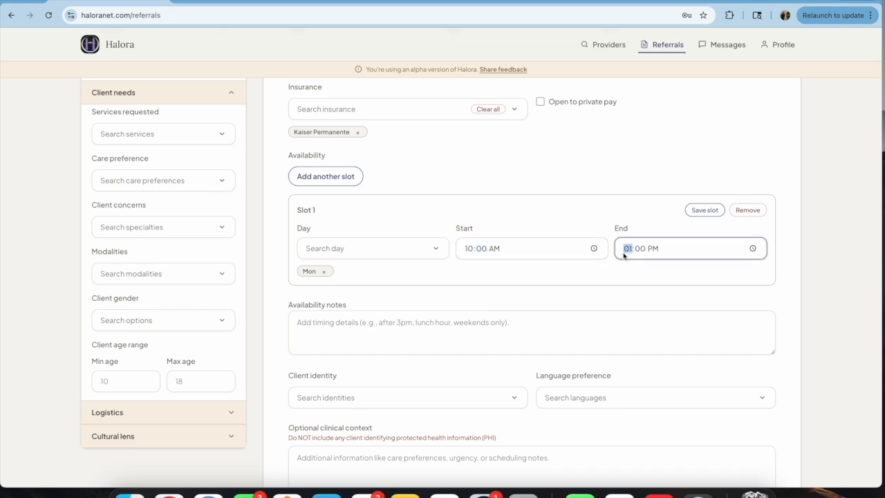
# Step: Add Tue, Wed, Thu and Fri to the availability slot's days and save the slot
pyautogui.click(313, 249)
pyautogui.click(312, 298)
pyautogui.click(312, 321)
pyautogui.click(312, 343)
pyautogui.click(312, 367)
pyautogui.click(567, 290)
pyautogui.press('Tab')
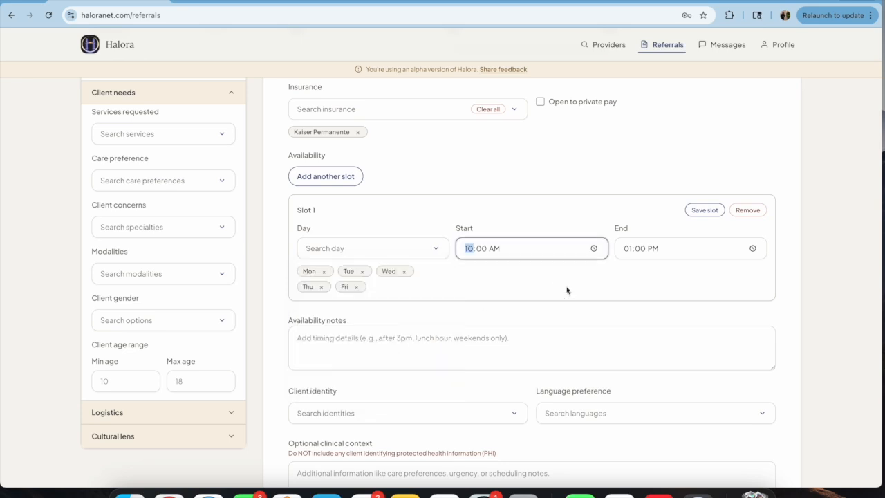
pyautogui.click(708, 213)
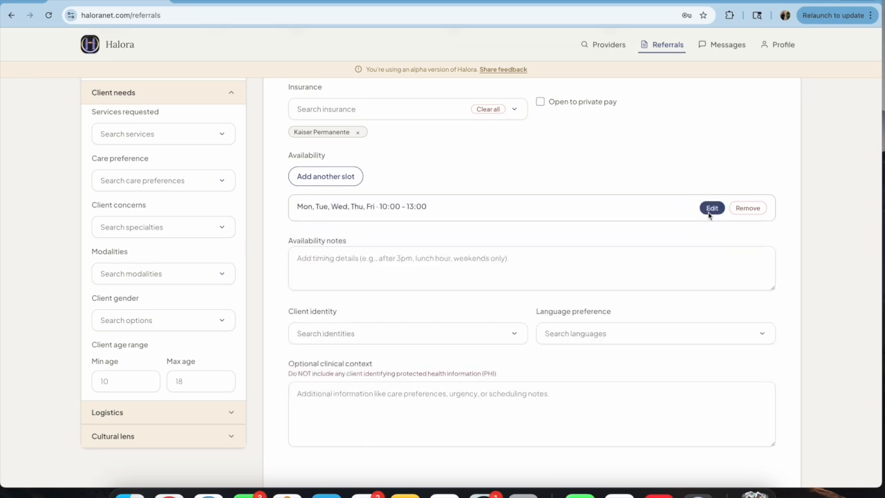
# Step: Enter the optional clinical context "This client is having a hard time transitioning out of college and finding a job."
pyautogui.click(453, 283)
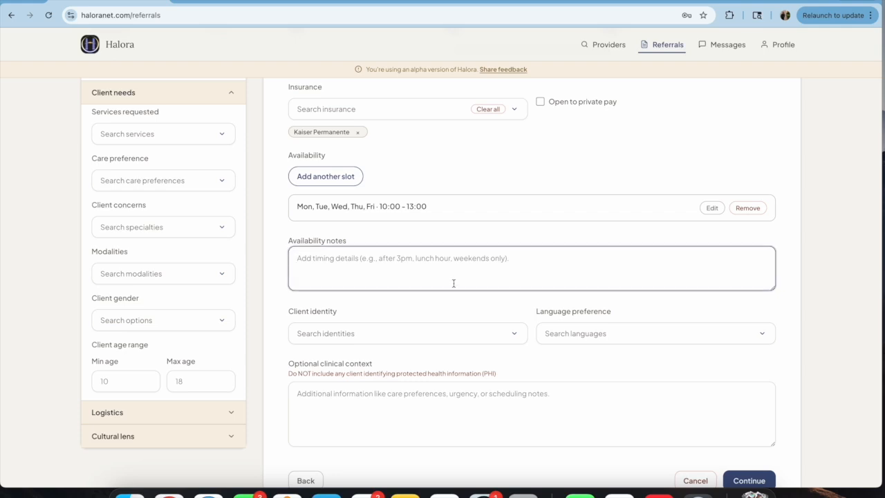
pyautogui.scroll(-1, 454, 283)
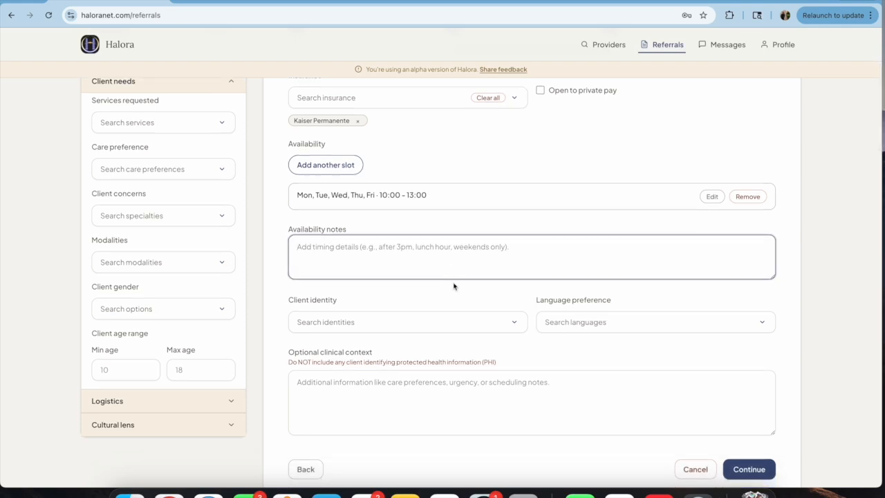
pyautogui.click(445, 296)
pyautogui.scroll(-5, 446, 297)
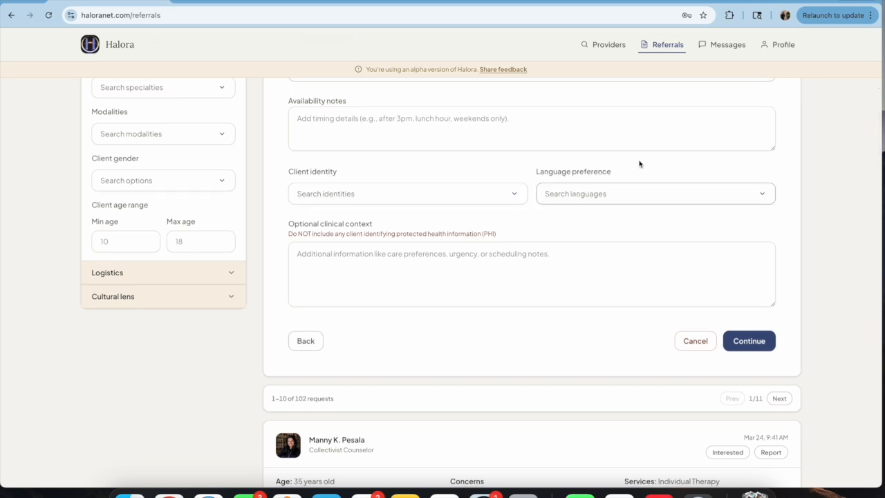
pyautogui.click(500, 292)
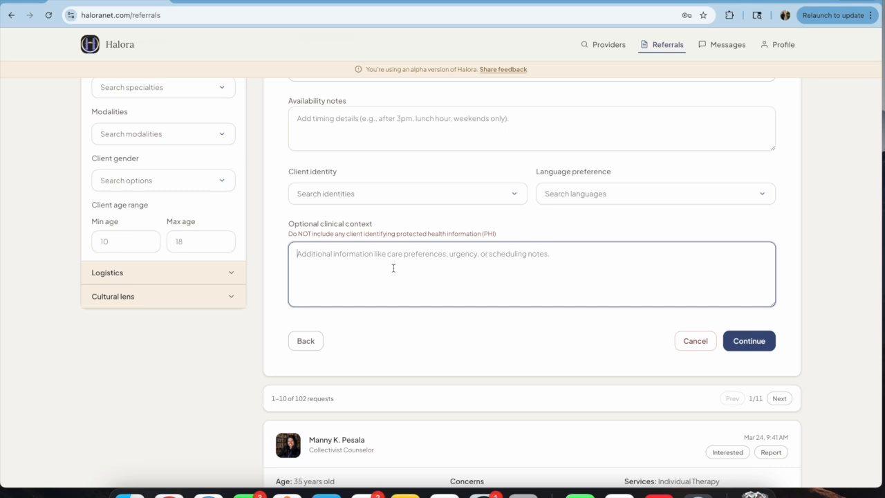
pyautogui.write('This ')
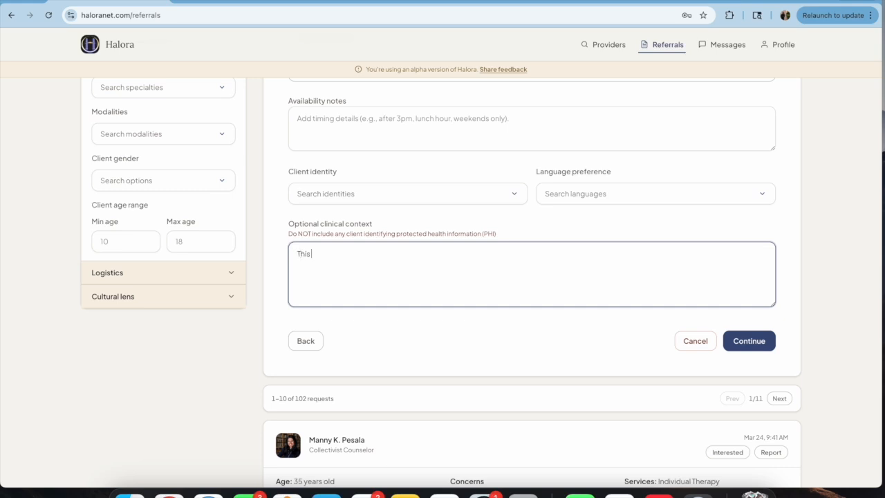
pyautogui.write('client is having a hard time transitioning out of college and finding a job.')
pyautogui.press('super+Up')
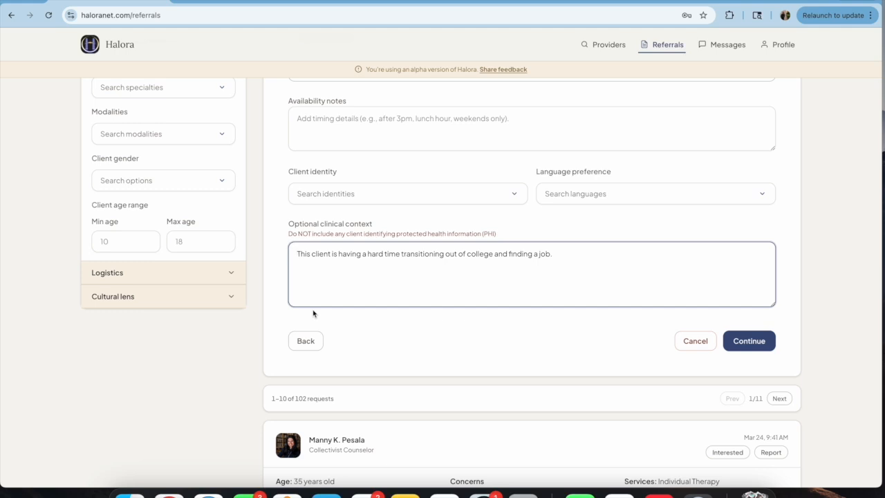
# Step: Prefix the clinical context with "Test Referral:", review the referral summary and submit the referral
pyautogui.write('Test Referral:')
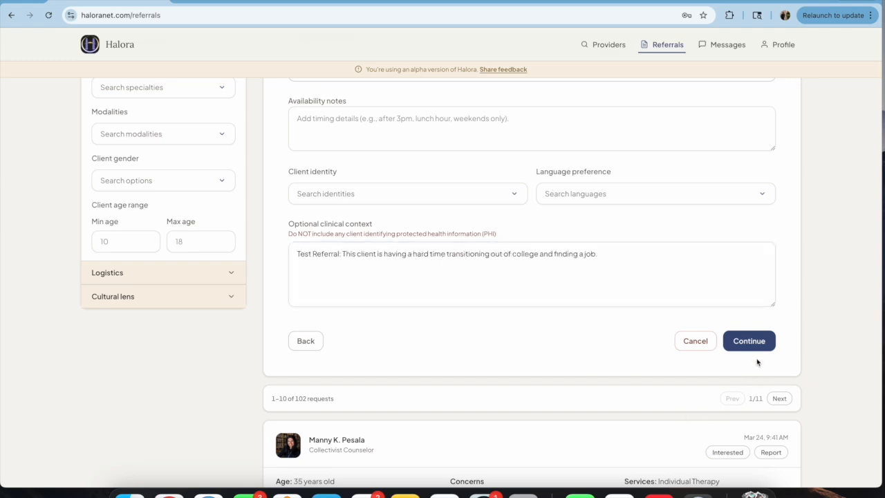
pyautogui.click(753, 341)
pyautogui.scroll(5, 388, 336)
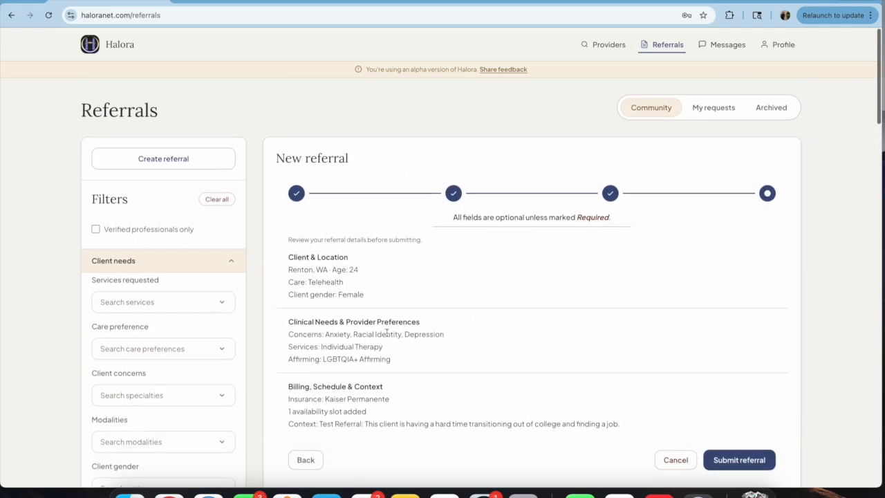
pyautogui.scroll(-1, 388, 336)
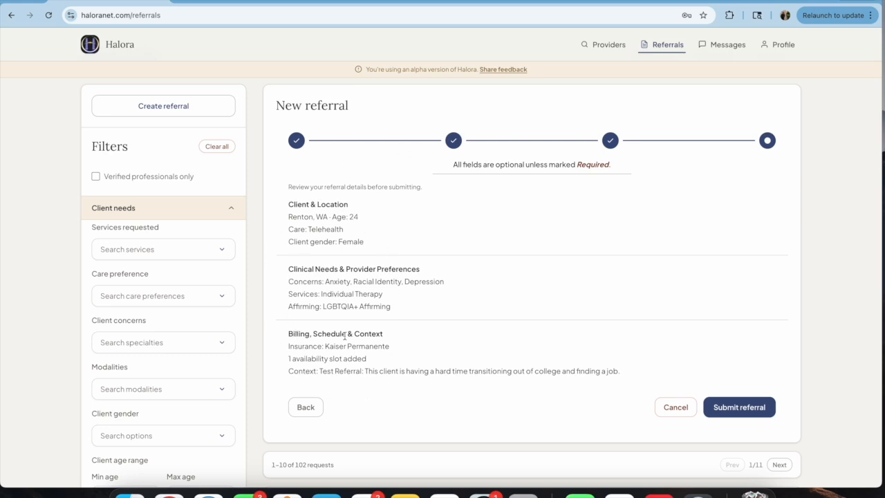
pyautogui.click(751, 407)
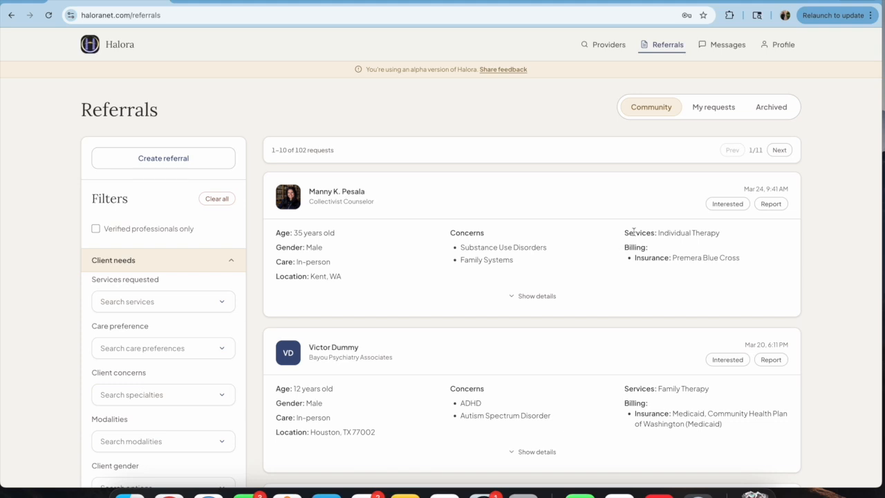
# Step: Examine the submitted referral among your own requests, checking its interested providers and its full details
pyautogui.click(720, 108)
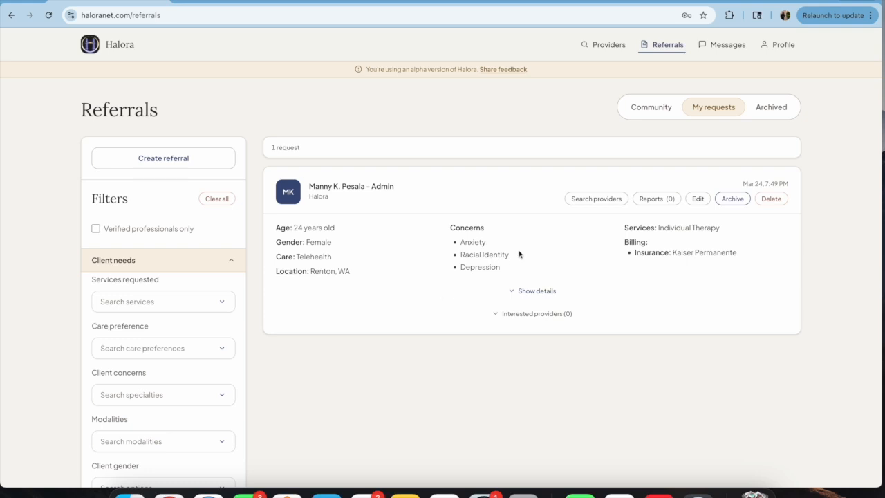
pyautogui.click(512, 315)
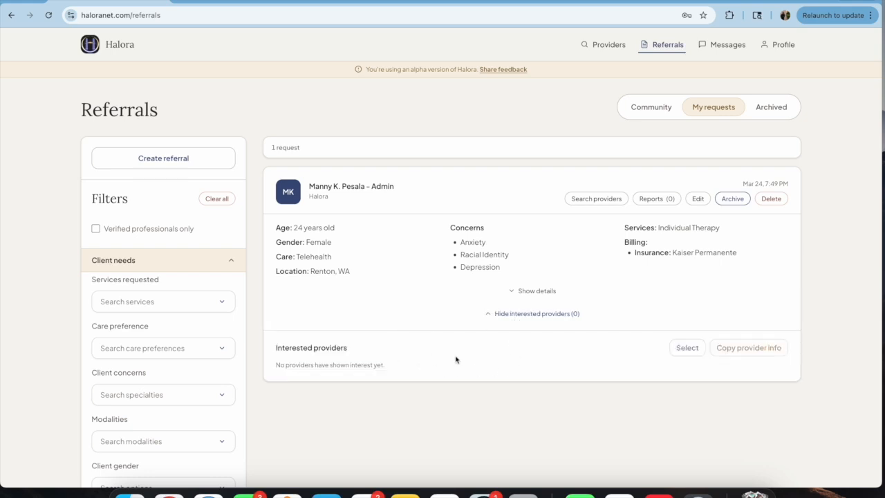
pyautogui.click(511, 314)
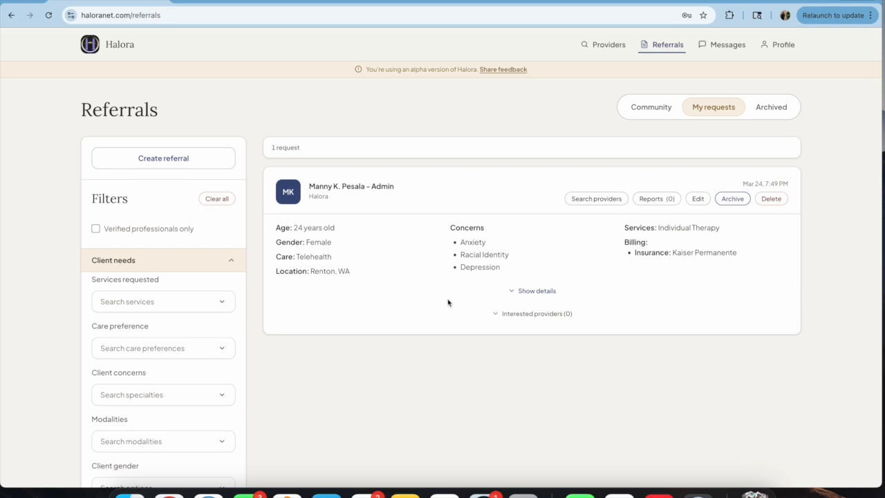
pyautogui.click(535, 292)
pyautogui.scroll(-3, 487, 379)
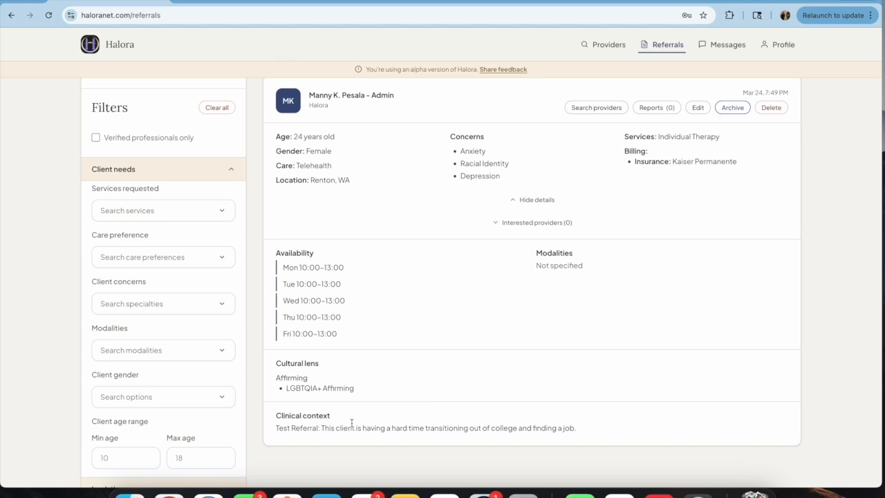
pyautogui.scroll(1, 351, 423)
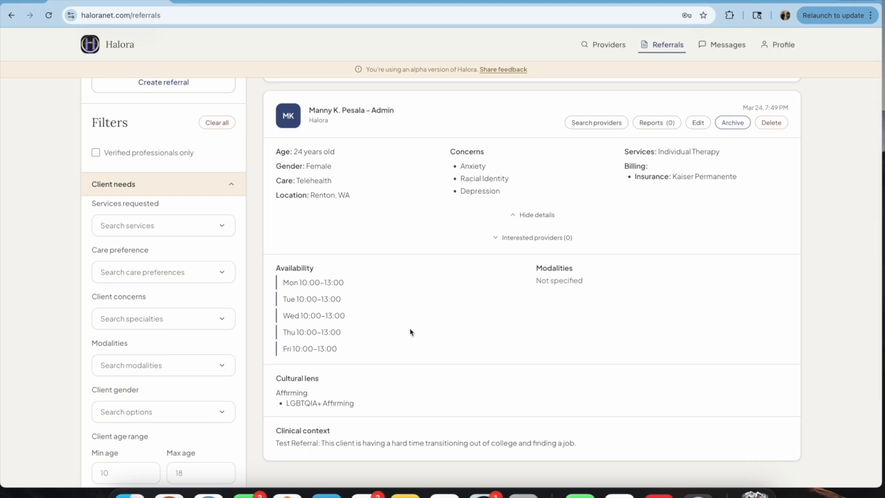
pyautogui.click(531, 216)
pyautogui.scroll(3, 460, 339)
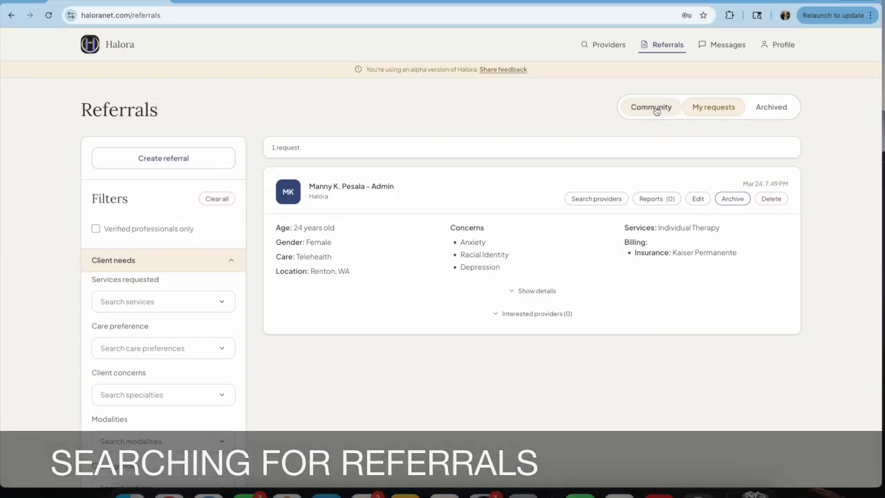
# Step: Return to the community referrals and look through the listed requests and the available client filters
pyautogui.click(653, 109)
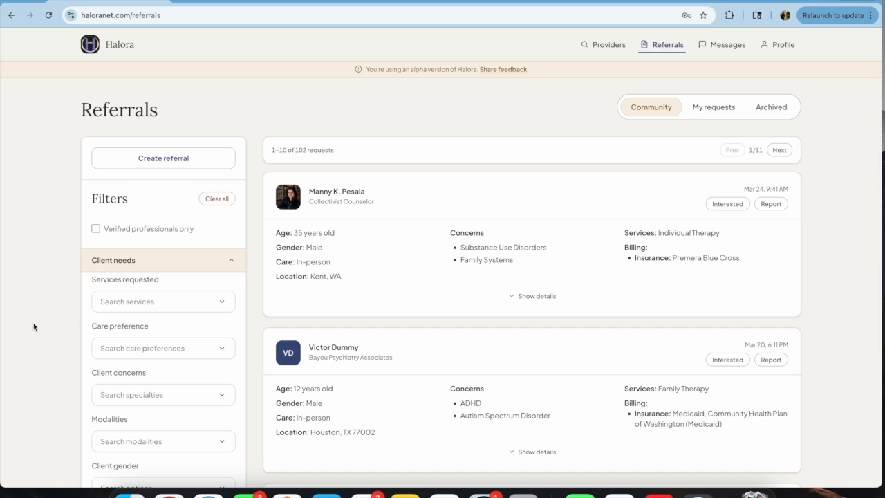
pyautogui.scroll(-5, 256, 338)
pyautogui.scroll(-12, 256, 337)
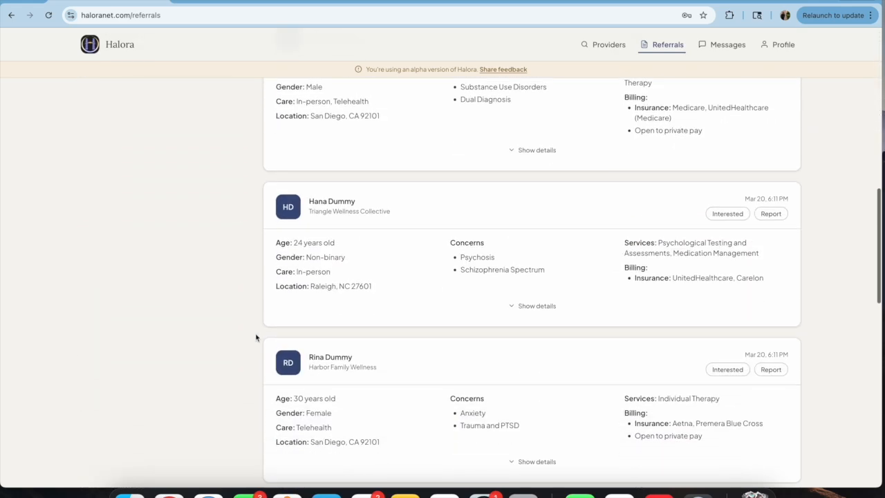
pyautogui.scroll(-2, 256, 336)
pyautogui.scroll(15, 256, 336)
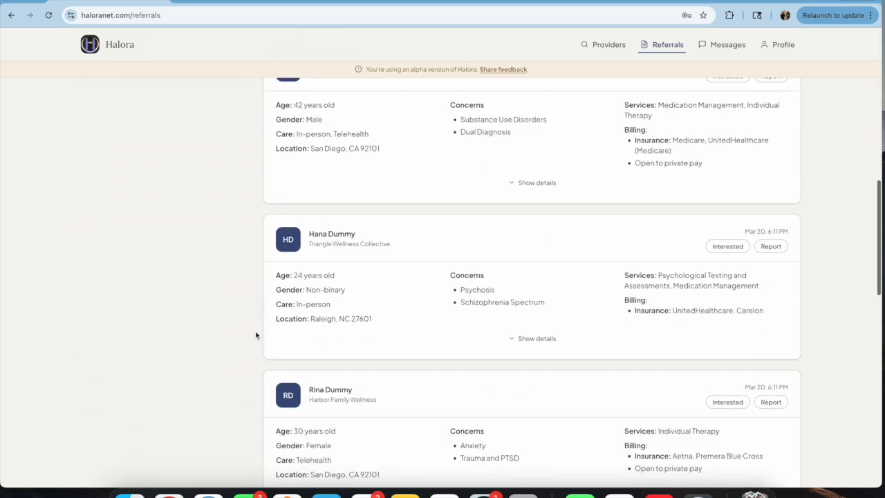
pyautogui.scroll(2, 255, 336)
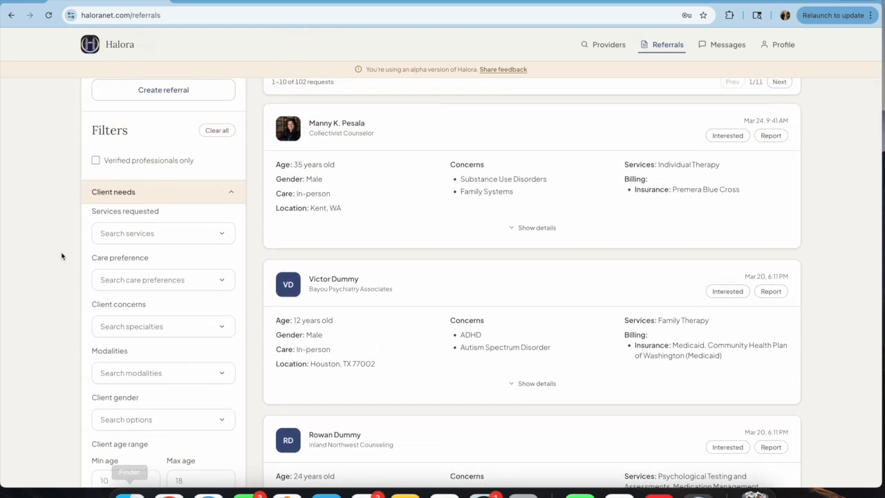
pyautogui.scroll(-2, 63, 253)
pyautogui.scroll(-1, 61, 257)
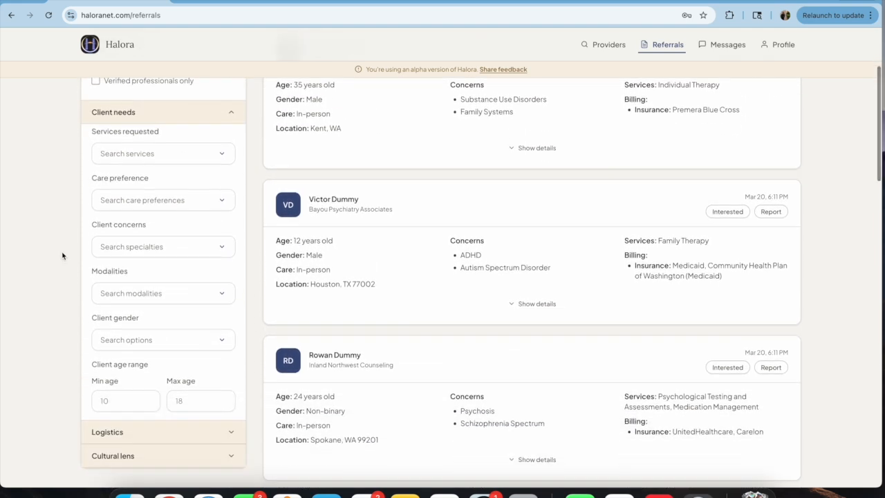
# Step: Filter the community referrals by a minimum client age of 18 and Individual Therapy as the requested service
pyautogui.click(131, 400)
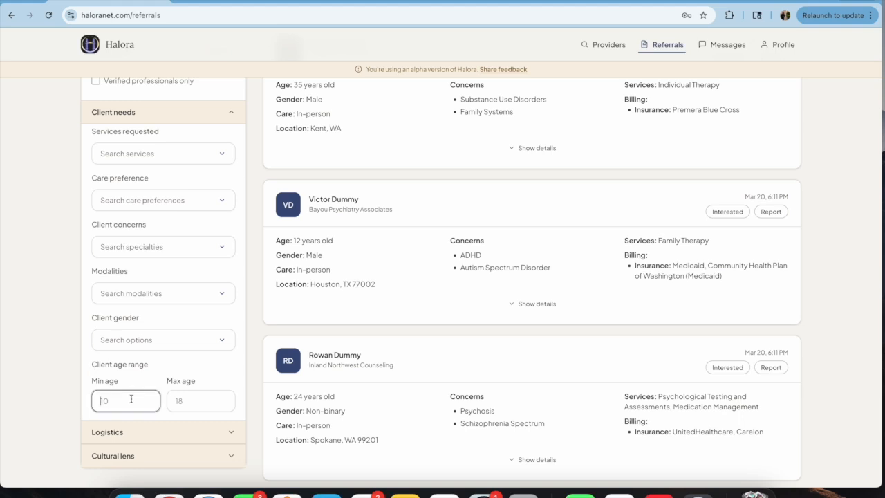
pyautogui.write('18')
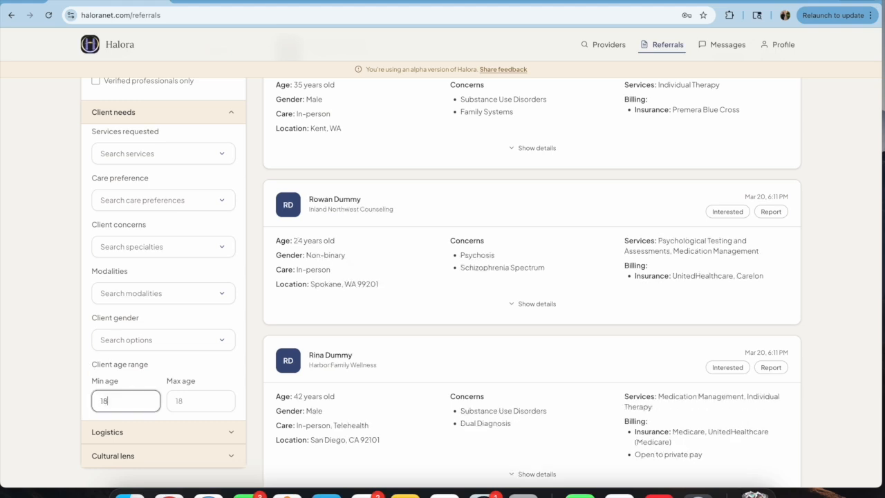
pyautogui.click(37, 356)
pyautogui.scroll(1, 38, 357)
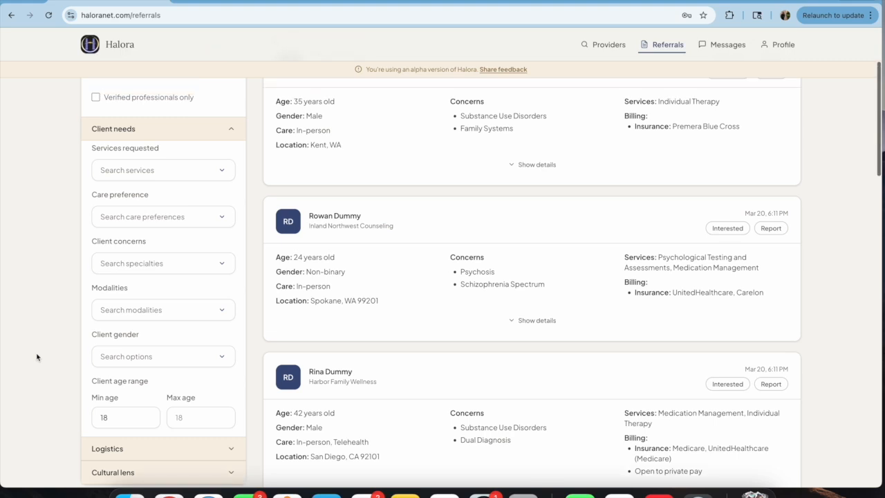
pyautogui.click(154, 169)
pyautogui.click(138, 198)
pyautogui.click(54, 227)
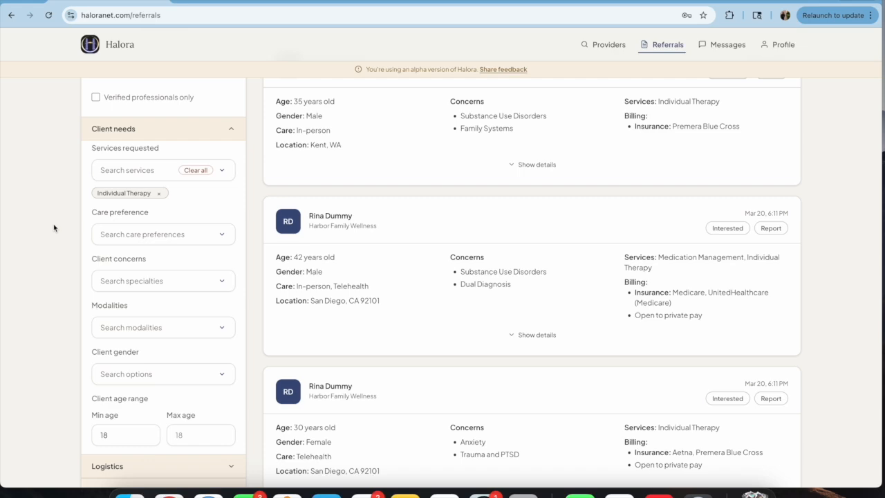
# Step: Add an availability slot for Mon to the logistics filters
pyautogui.scroll(-2, 54, 228)
pyautogui.click(166, 424)
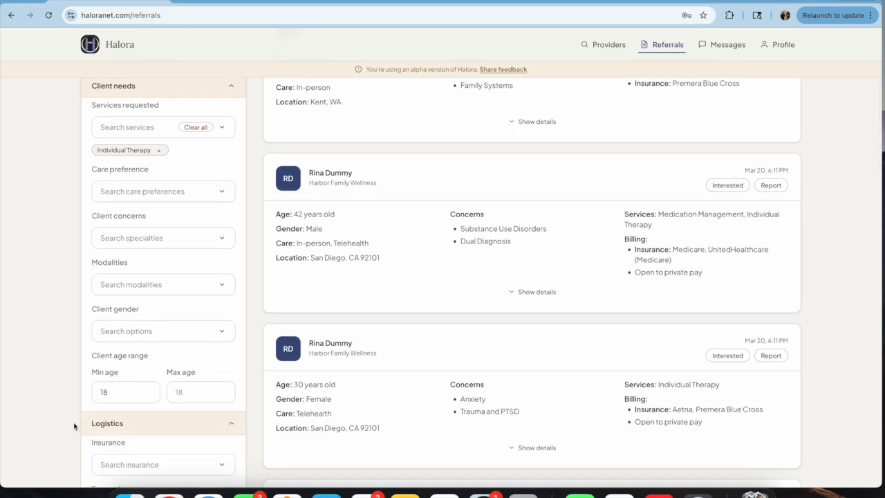
pyautogui.scroll(-5, 74, 426)
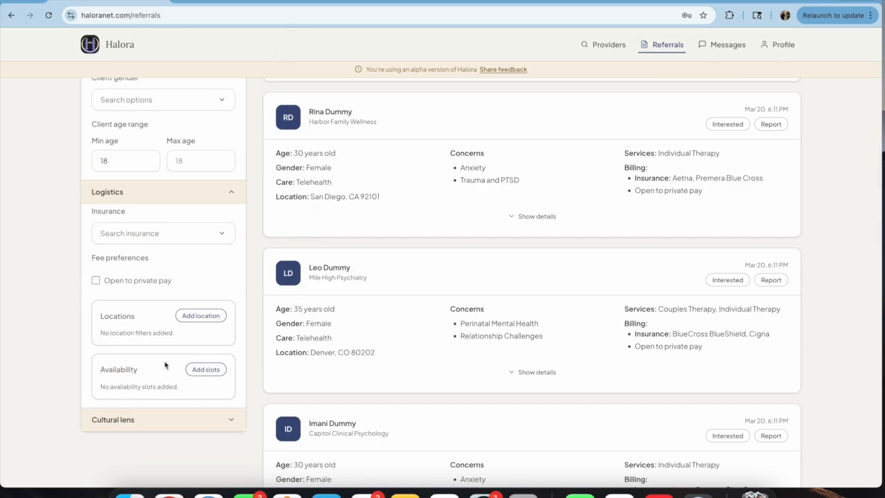
pyautogui.click(200, 370)
pyautogui.click(294, 112)
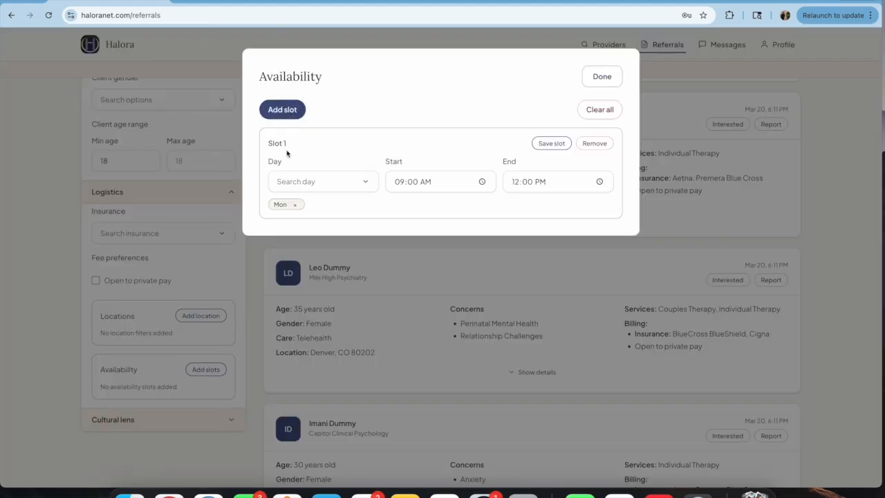
pyautogui.click(323, 181)
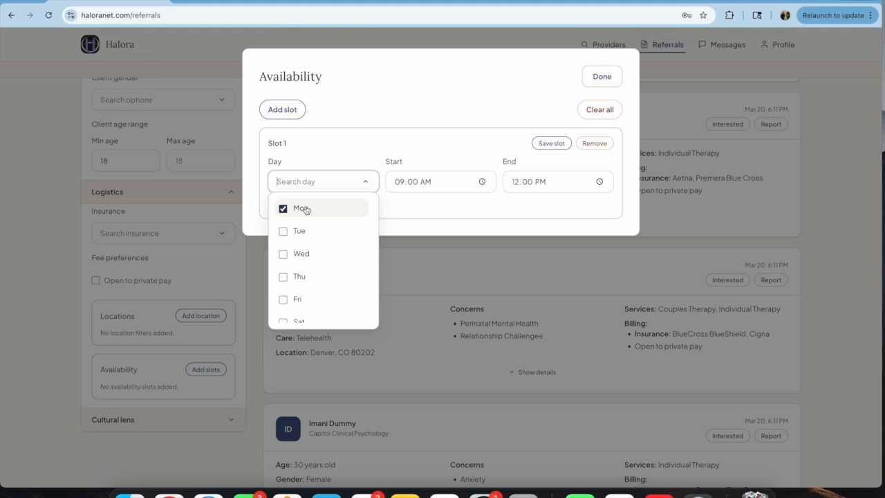
pyautogui.click(425, 105)
# Step: Set the Monday availability slot to run from 04:00 PM to 05:00 PM, save it and apply it as a filter
pyautogui.click(399, 185)
pyautogui.write('4')
pyautogui.click(428, 185)
pyautogui.write('p')
pyautogui.click(444, 121)
pyautogui.click(518, 182)
pyautogui.write('5')
pyautogui.click(518, 211)
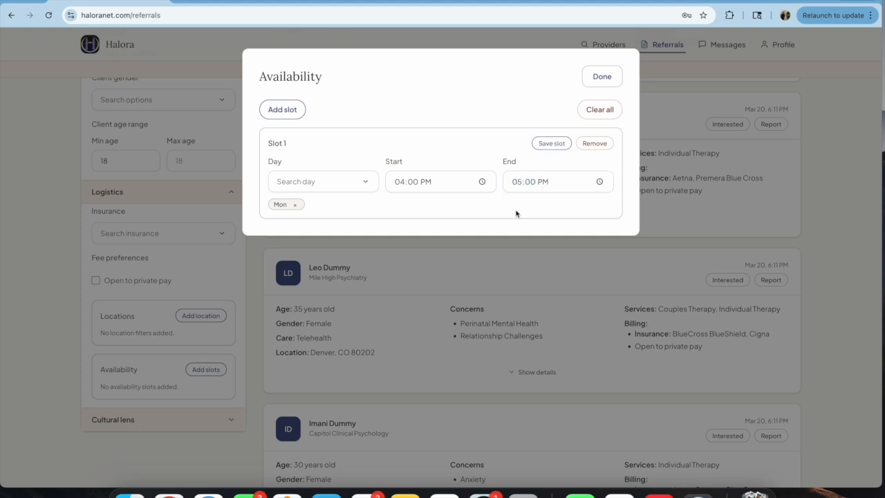
pyautogui.click(557, 144)
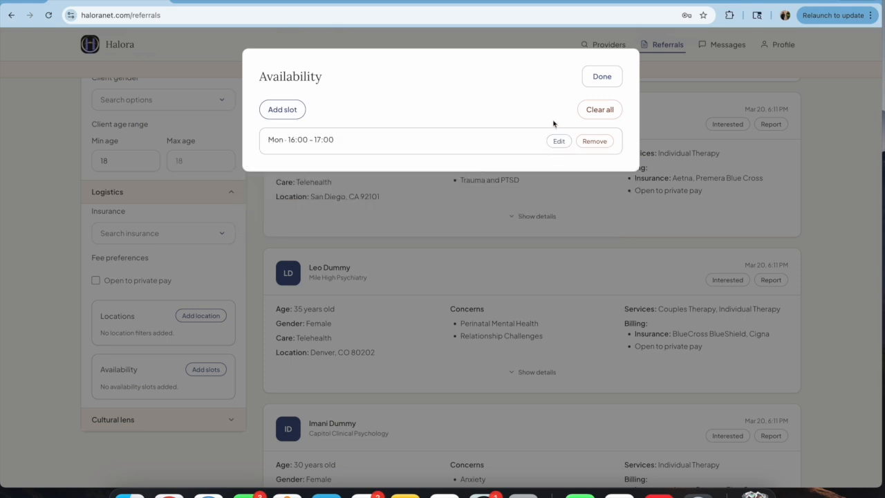
pyautogui.click(606, 79)
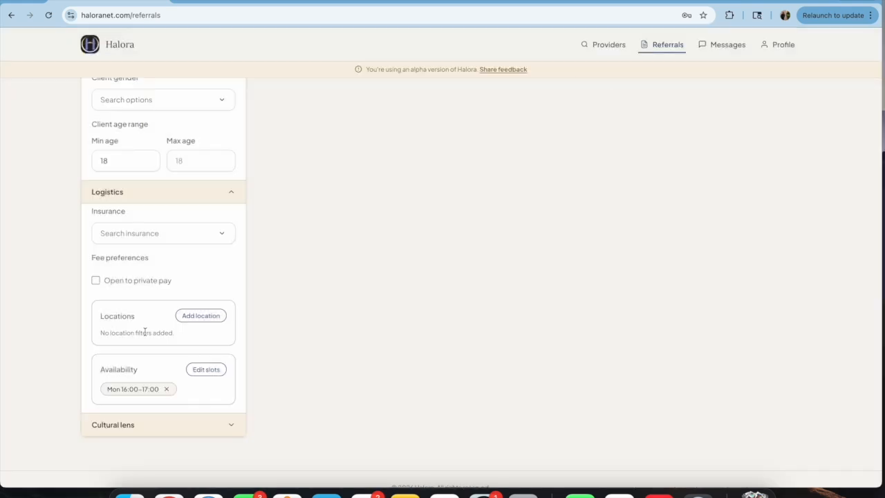
# Step: Check the filtered referral results, then remove the Mon 16:00–17:00 availability filter
pyautogui.scroll(4, 144, 332)
pyautogui.scroll(6, 145, 335)
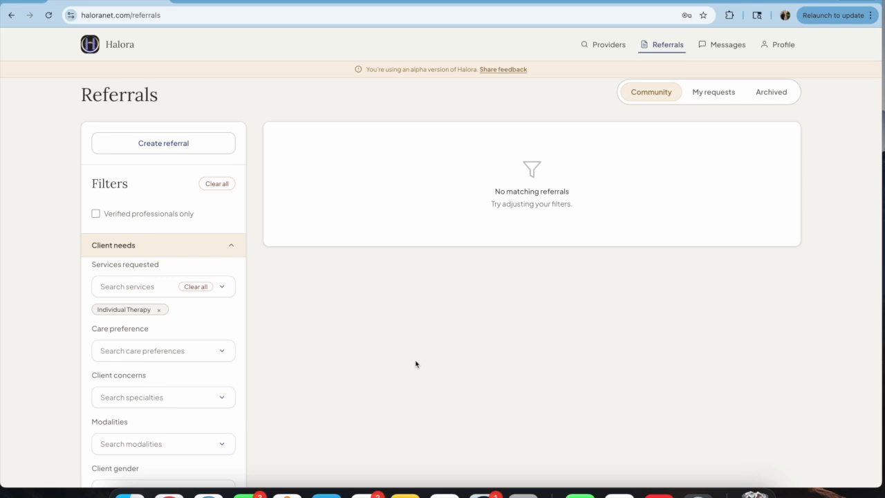
pyautogui.scroll(1, 417, 366)
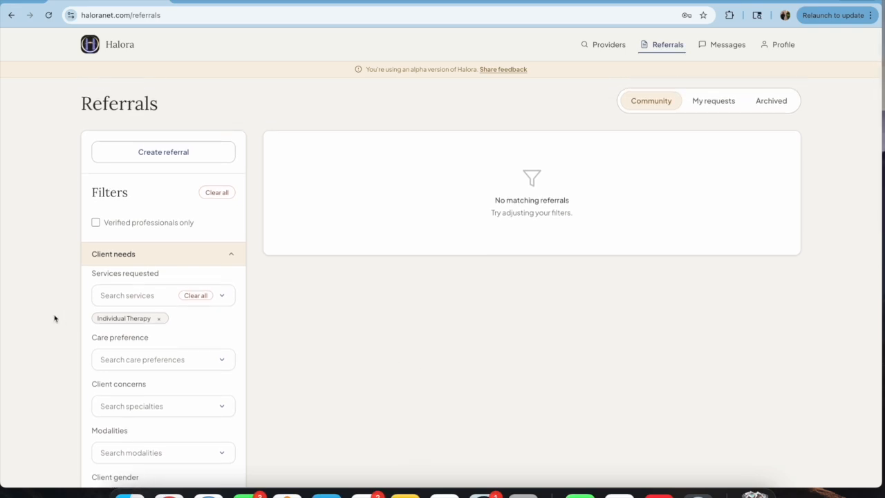
pyautogui.scroll(-10, 54, 318)
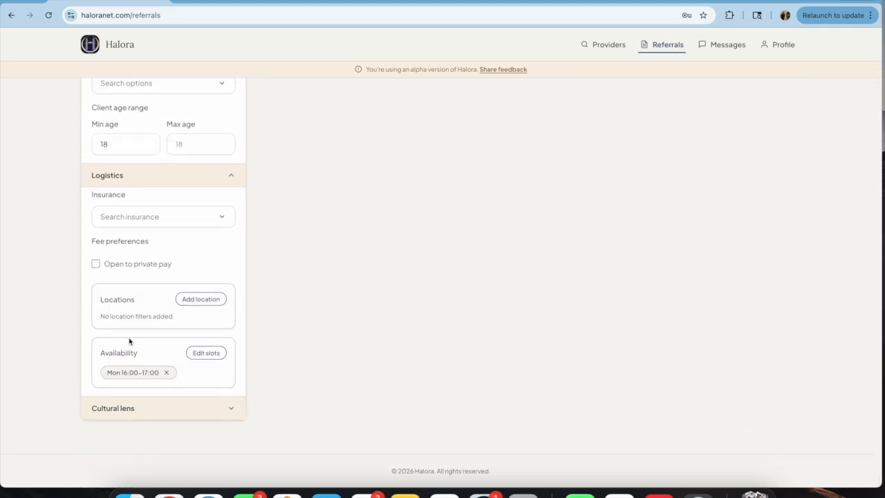
pyautogui.click(166, 372)
# Step: Browse the filtered referrals and examine the full details of the Twin Cities Psychology referral for the 35-year-old client in Minneapolis
pyautogui.scroll(2, 279, 307)
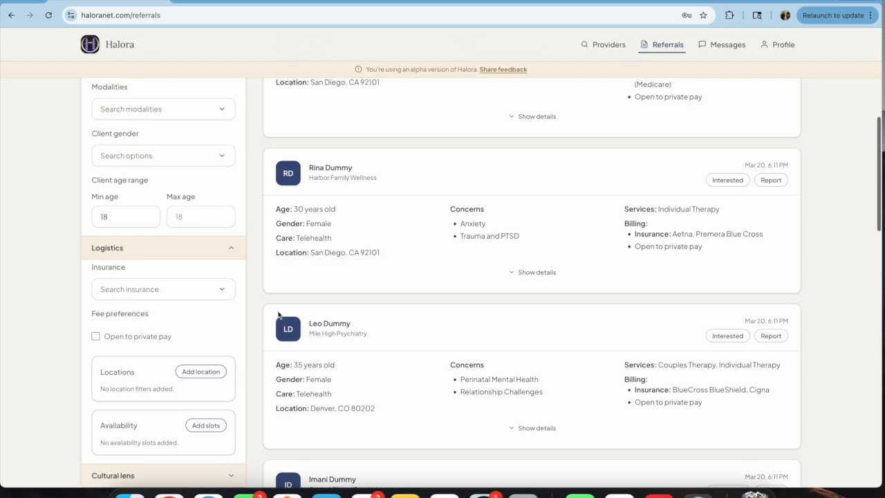
pyautogui.scroll(-6, 278, 312)
pyautogui.scroll(-9, 277, 312)
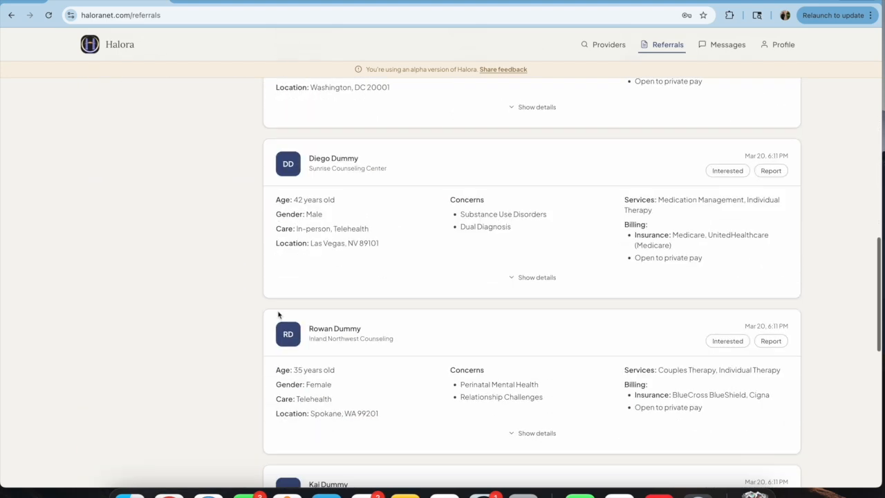
pyautogui.scroll(-4, 278, 315)
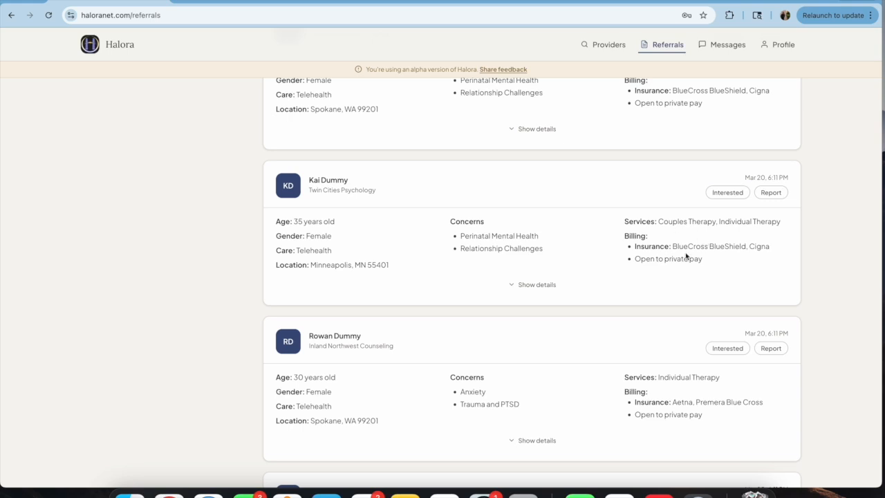
pyautogui.click(543, 285)
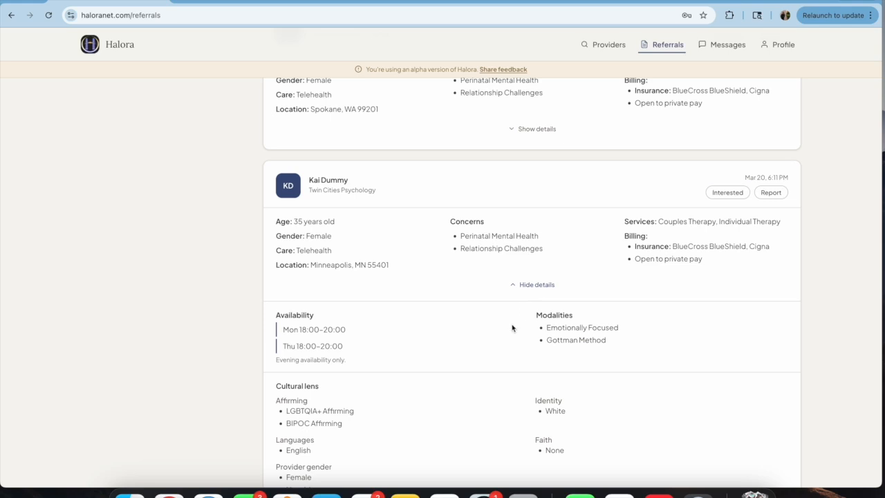
pyautogui.scroll(-1, 491, 356)
pyautogui.scroll(-3, 491, 356)
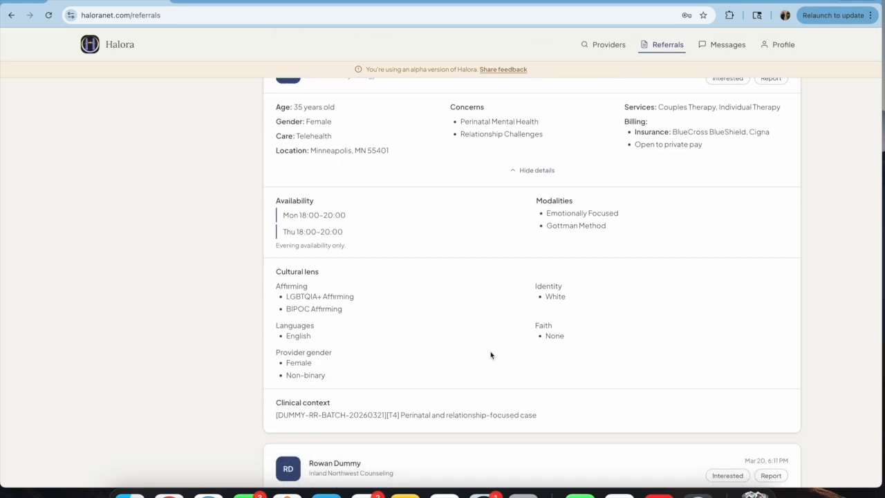
pyautogui.scroll(-1, 490, 352)
pyautogui.scroll(2, 491, 351)
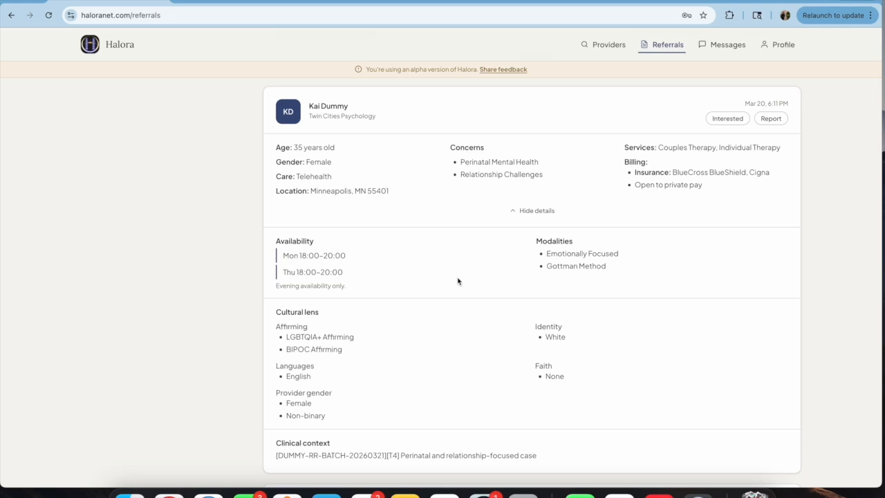
# Step: Express interest in the Twin Cities Psychology referral with the message "I have extensive experience working with clients that are experiencing life transitions."
pyautogui.click(733, 119)
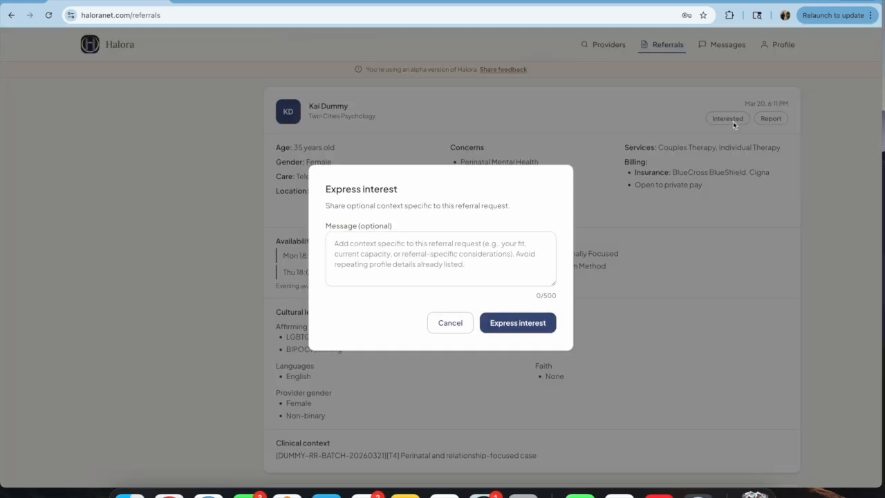
pyautogui.click(453, 271)
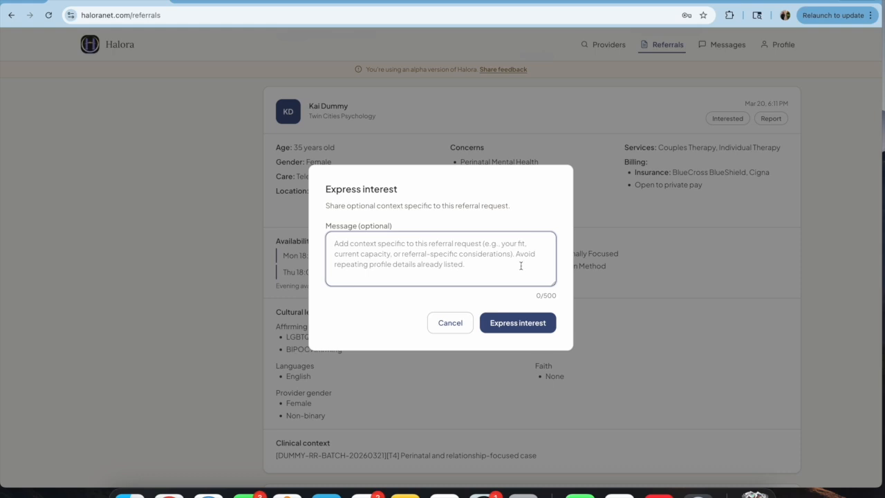
pyautogui.write('I hav')
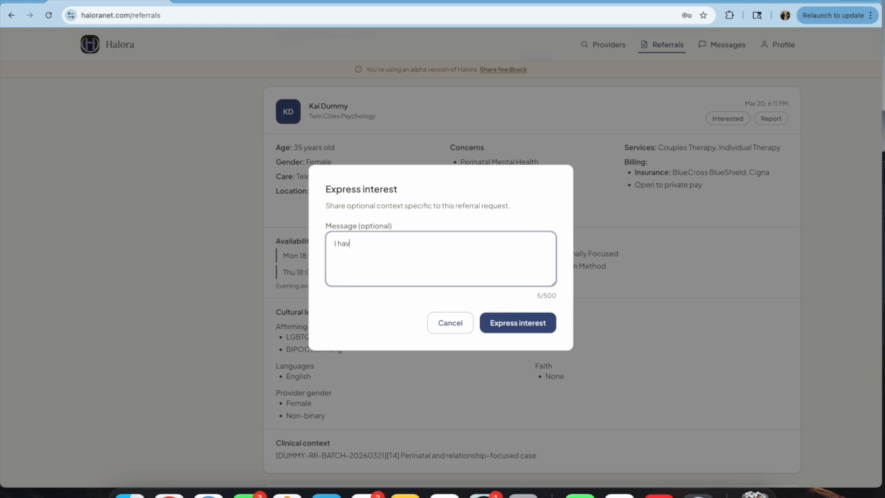
pyautogui.write('e extensive experience working with clients t')
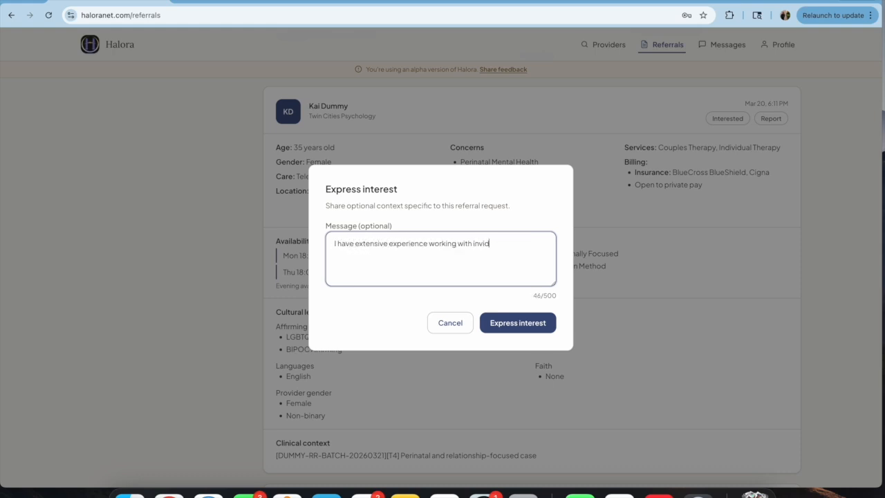
pyautogui.write('hat are experiencing life transitions.')
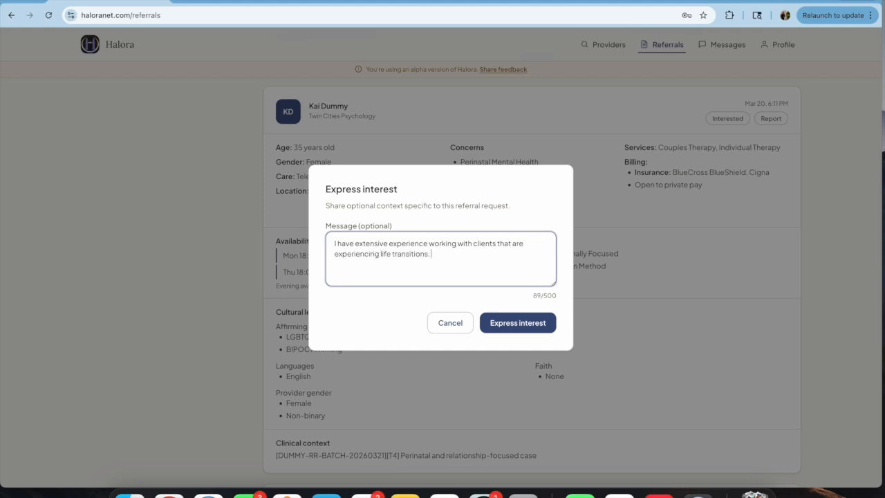
pyautogui.click(534, 325)
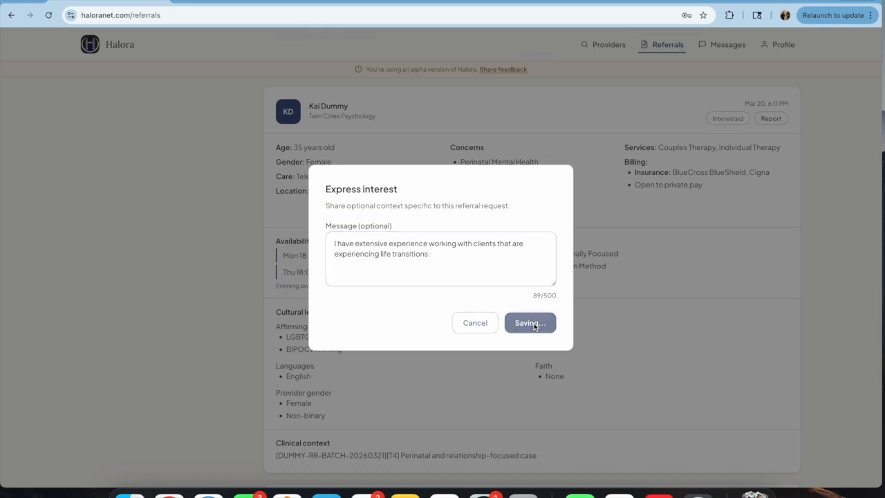
# Step: Report the Twin Cities Psychology referral request so it is flagged for review
pyautogui.scroll(-1, 534, 327)
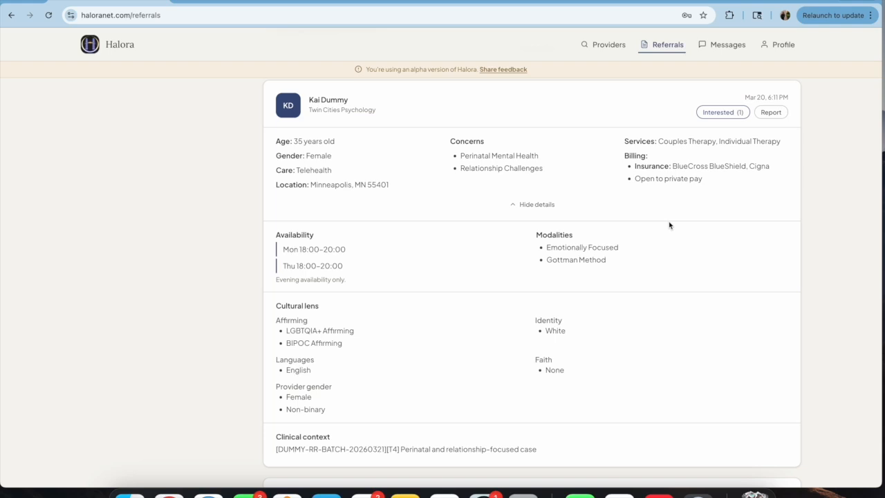
pyautogui.scroll(1, 670, 226)
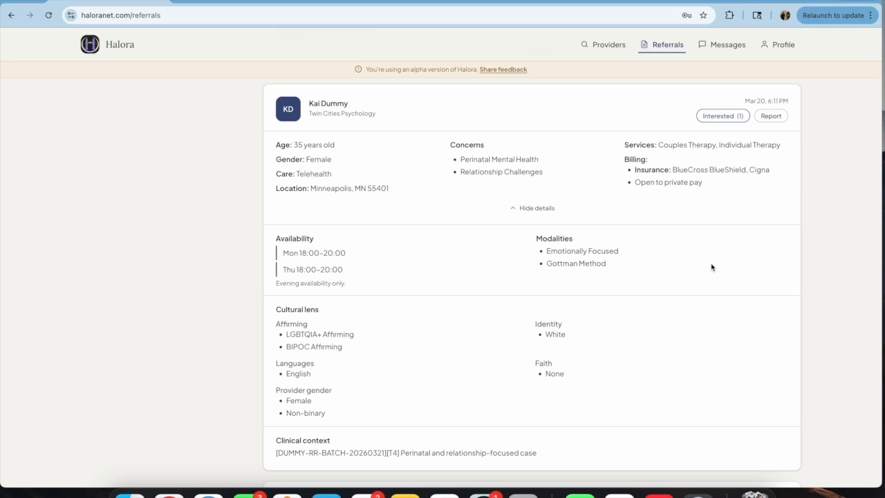
pyautogui.click(773, 116)
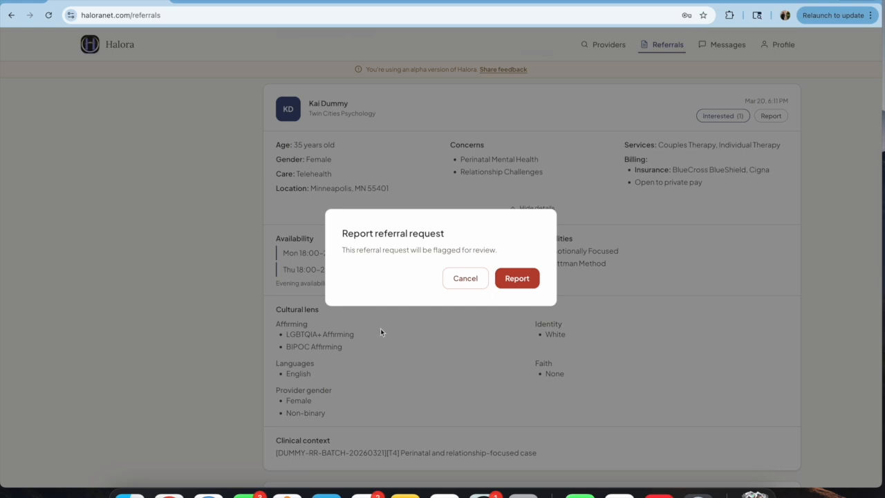
pyautogui.click(508, 282)
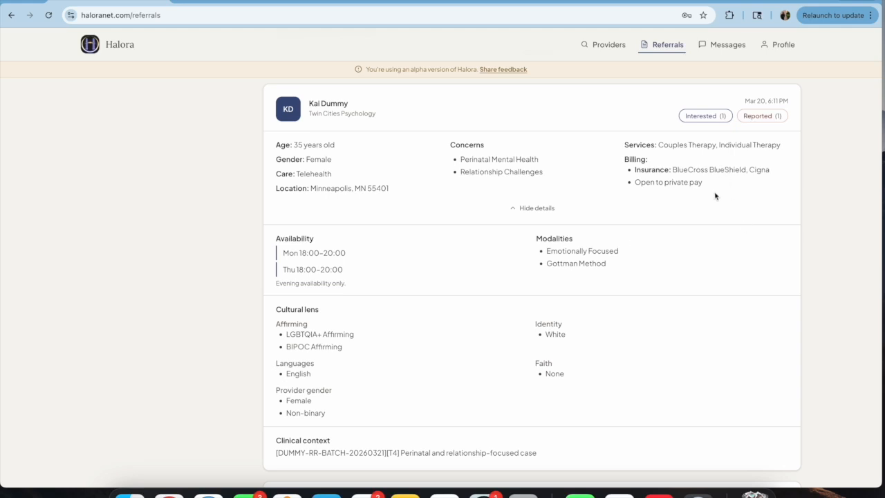
# Step: Withdraw the interest expressed in the Twin Cities Psychology referral
pyautogui.scroll(1, 716, 196)
pyautogui.scroll(-1, 716, 197)
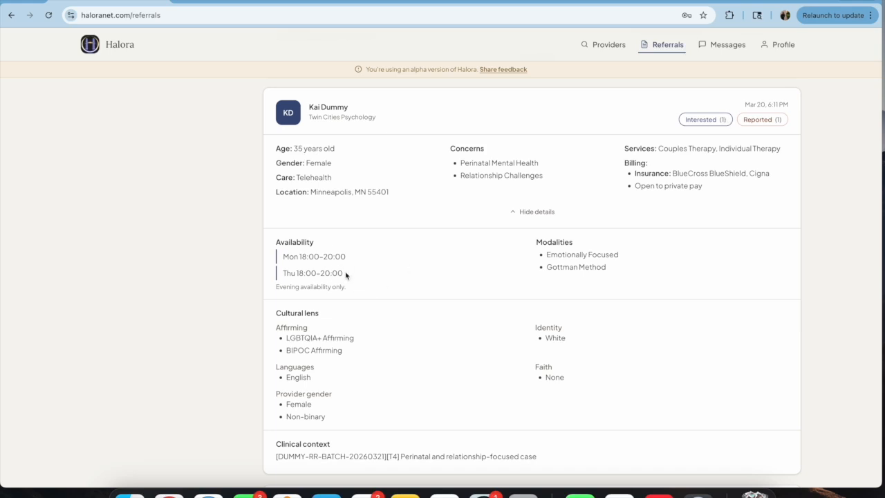
pyautogui.click(720, 120)
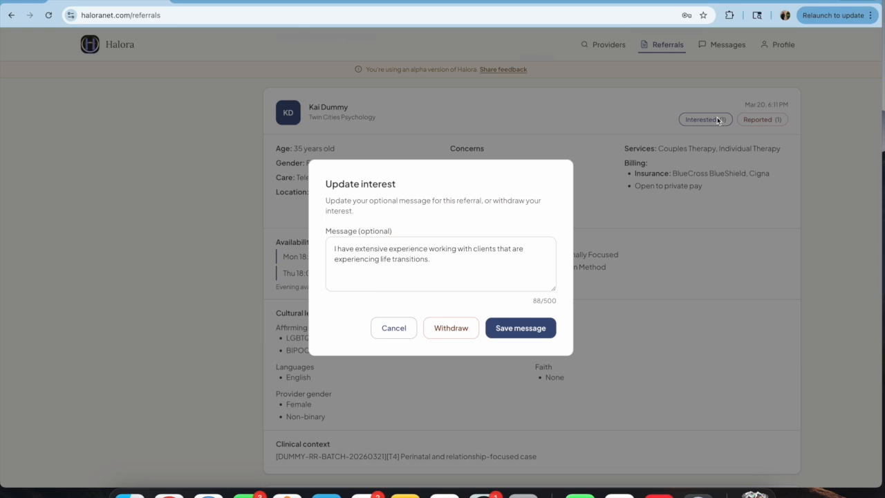
pyautogui.click(450, 332)
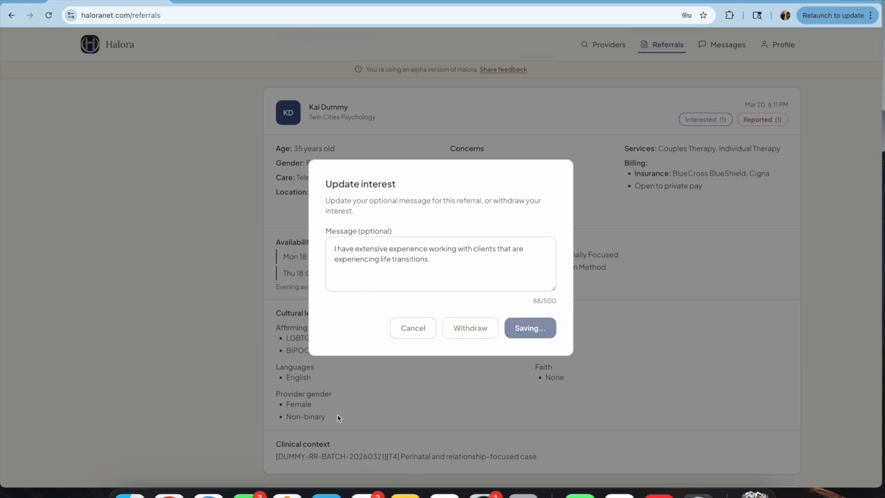
# Step: Express interest in the Kent, WA referral with the message "I have extensive experience working with substance use challenges and family dynamics."
pyautogui.scroll(-3, 338, 418)
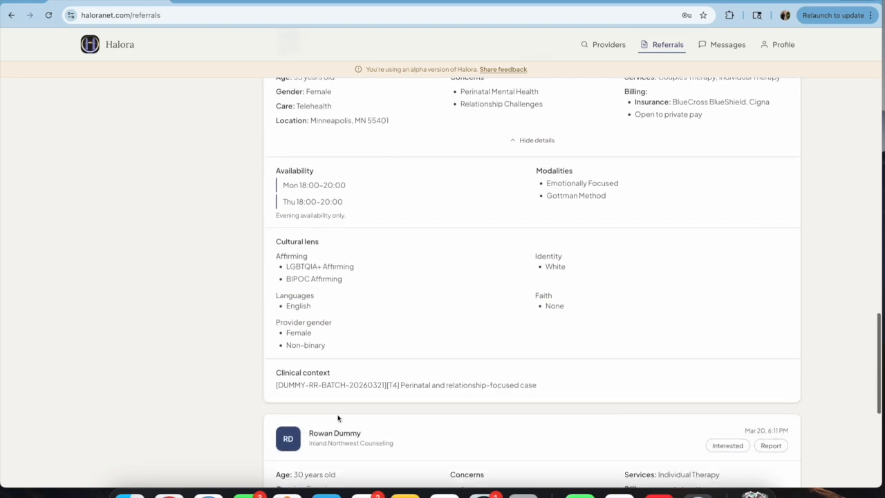
pyautogui.scroll(15, 338, 418)
pyautogui.scroll(2, 338, 418)
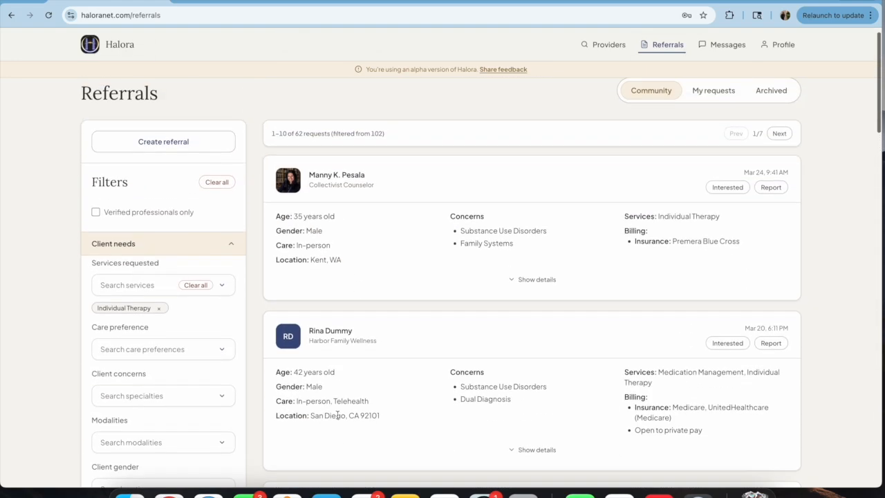
pyautogui.scroll(-7, 338, 417)
pyautogui.scroll(7, 338, 418)
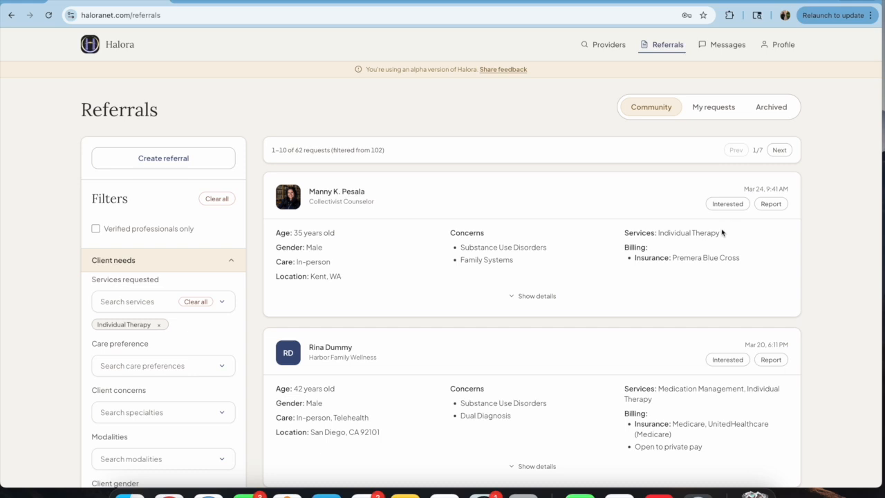
pyautogui.click(727, 204)
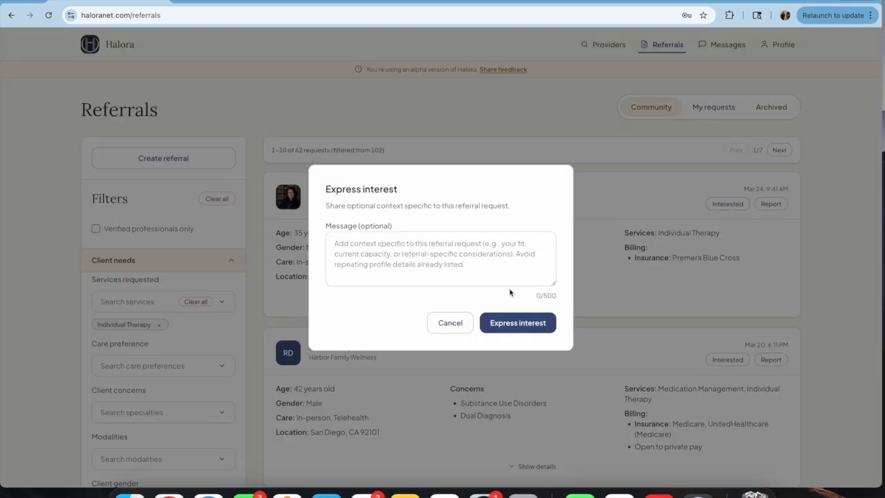
pyautogui.click(491, 266)
pyautogui.write('I have extensive experience working with substance use challenges and family dynamics.')
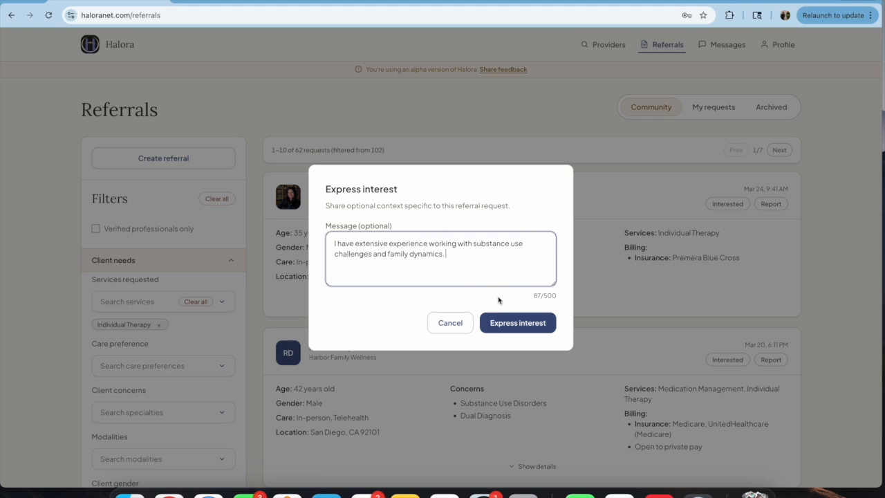
pyautogui.click(511, 323)
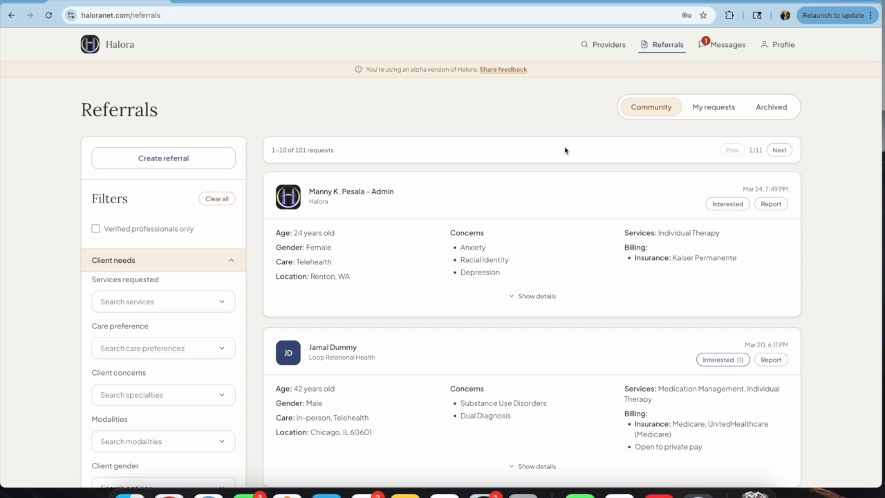
# Step: Find the Kent, WA referral among own requests and show its interested providers
pyautogui.click(713, 111)
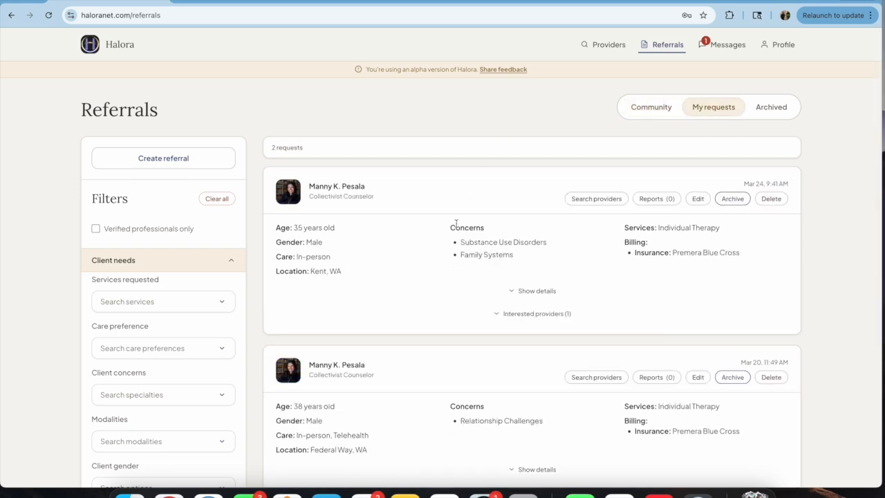
pyautogui.scroll(-1, 457, 223)
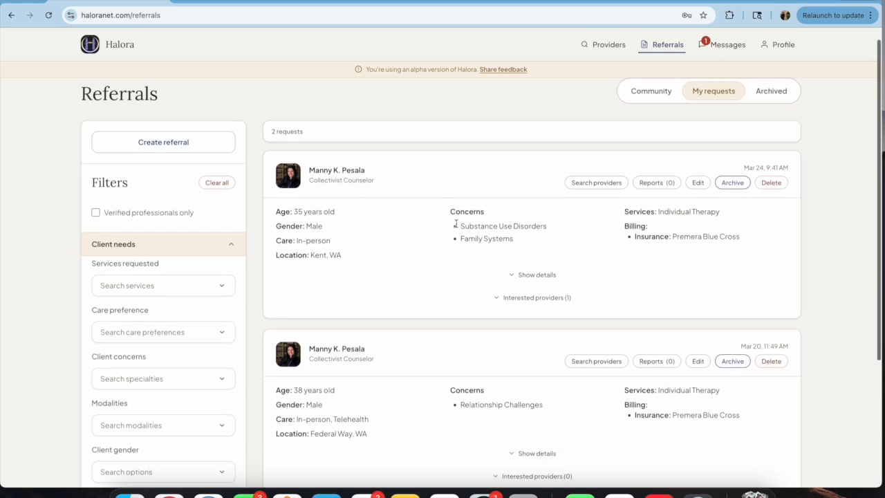
pyautogui.scroll(-2, 456, 227)
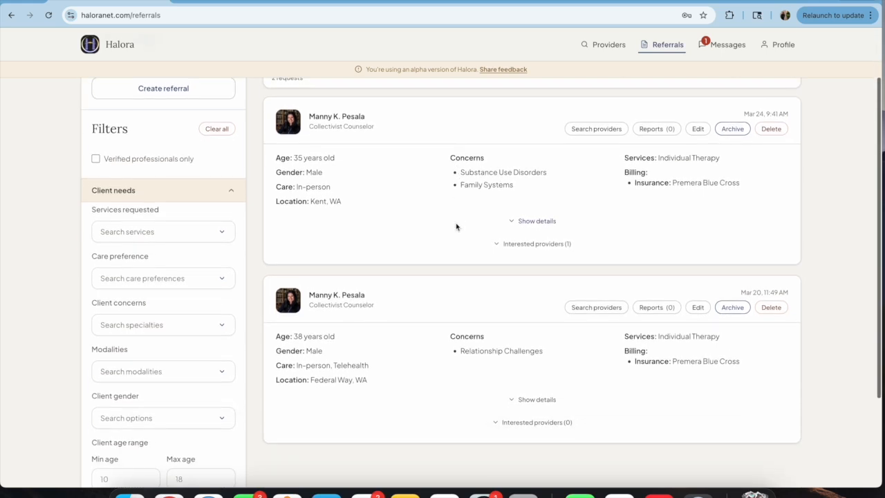
pyautogui.click(539, 246)
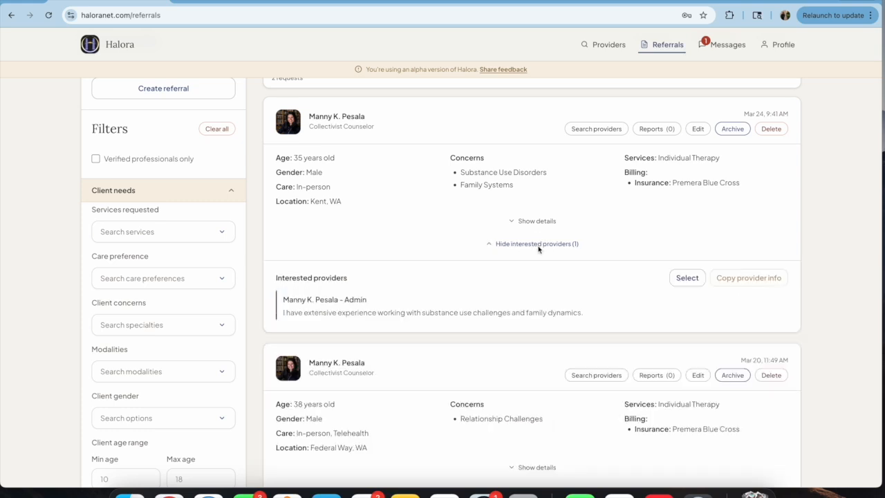
# Step: Open the interested provider's profile and examine the contact details, services, specialties and availability calendar
pyautogui.click(325, 301)
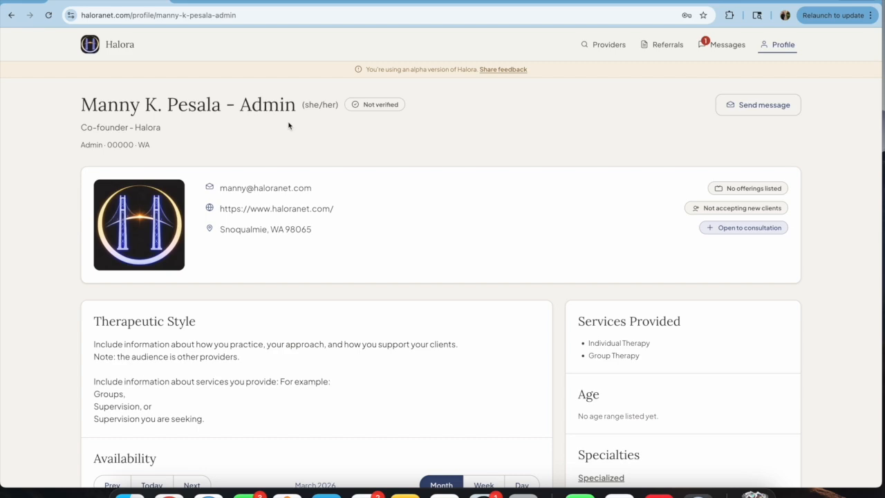
pyautogui.scroll(-4, 221, 209)
pyautogui.scroll(-3, 221, 209)
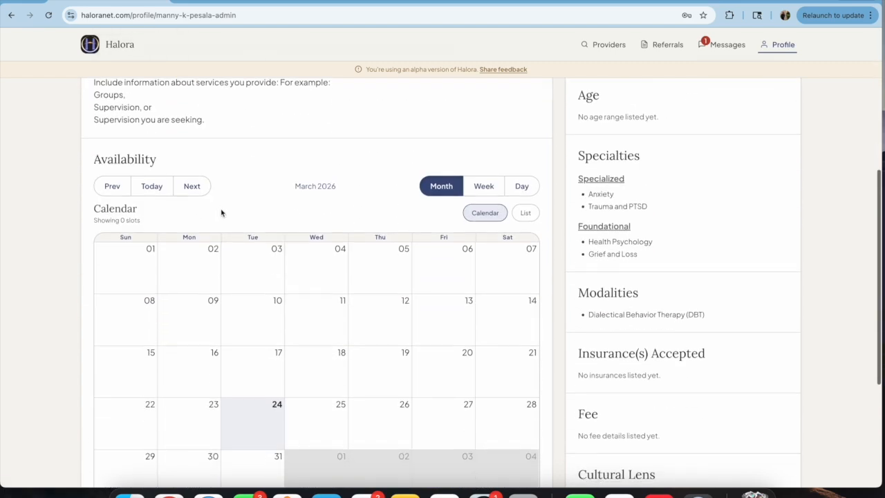
pyautogui.scroll(7, 222, 213)
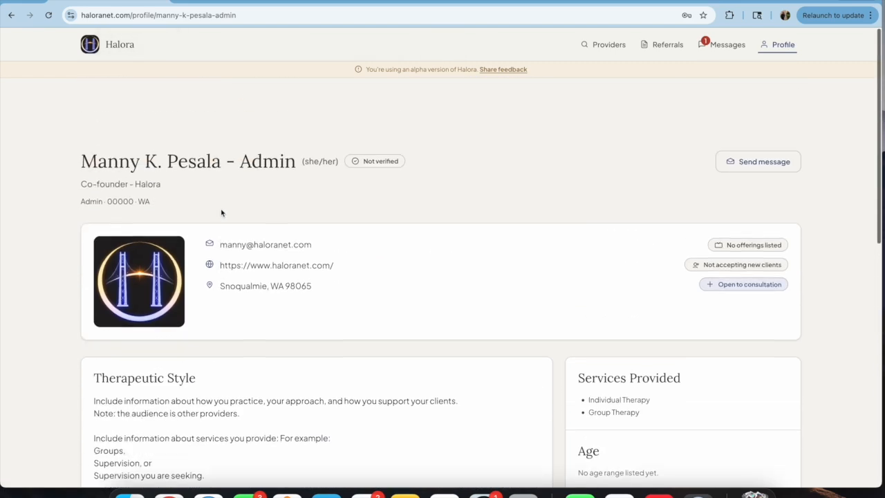
# Step: Return to own requests, select the interested provider on the Kent, WA referral and copy the provider info
pyautogui.click(10, 17)
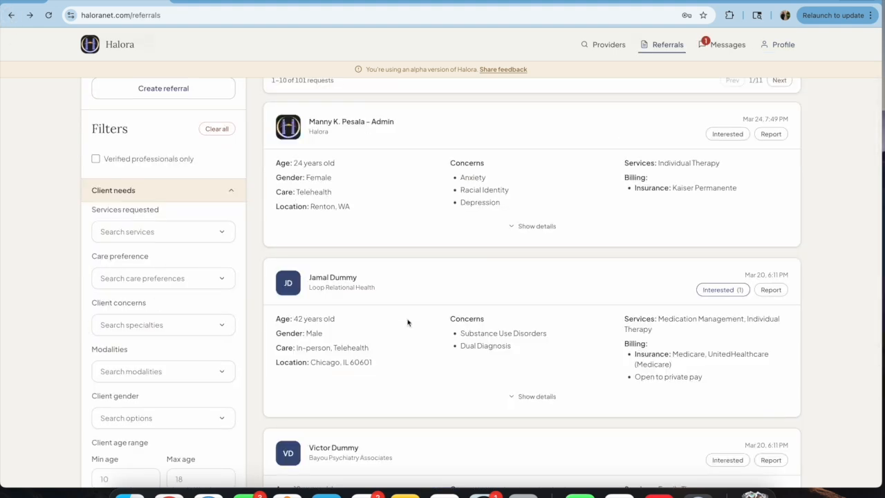
pyautogui.scroll(2, 408, 323)
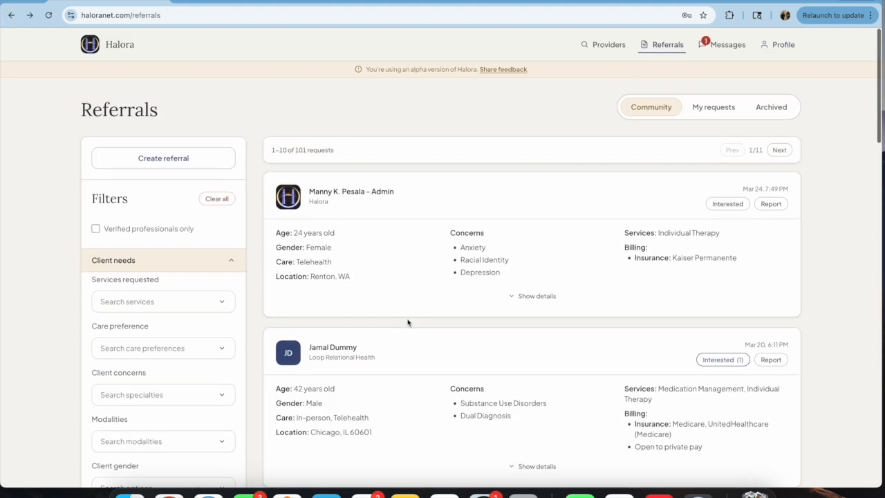
pyautogui.click(712, 109)
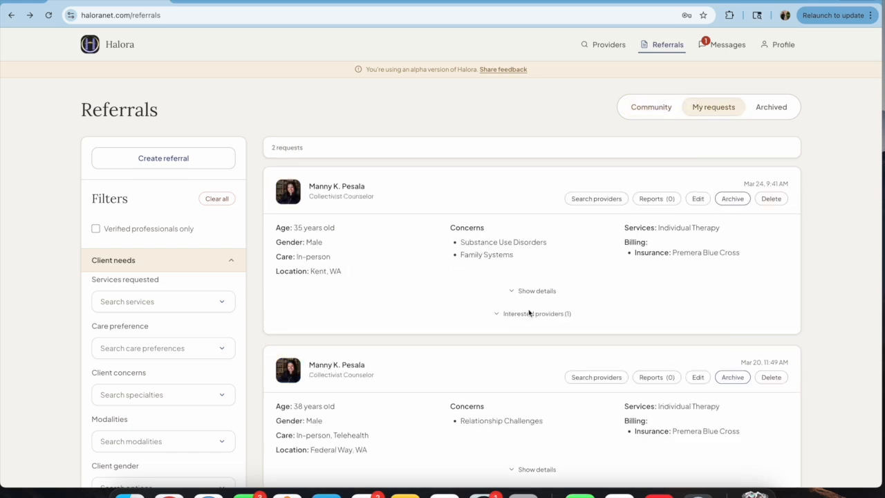
pyautogui.click(529, 318)
pyautogui.scroll(-3, 434, 312)
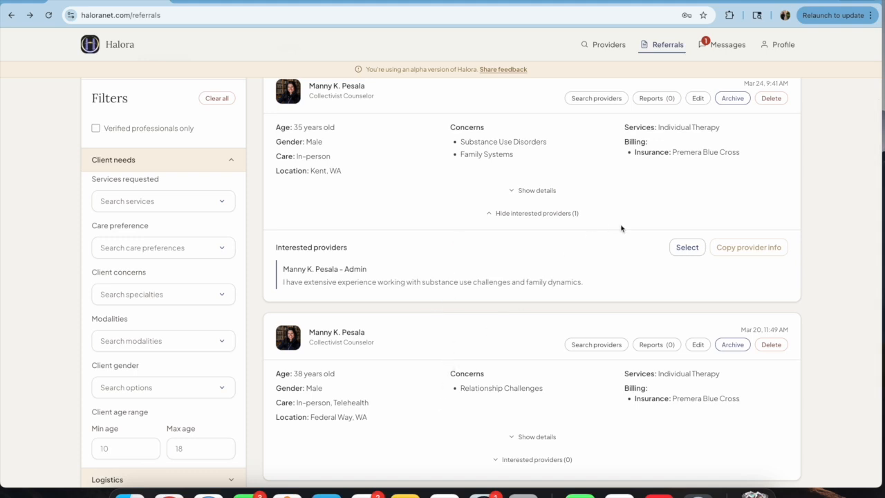
pyautogui.click(679, 249)
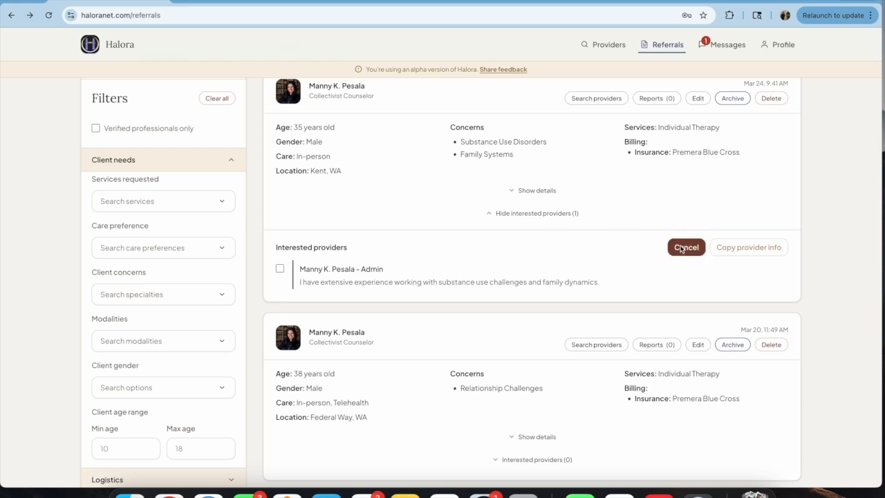
pyautogui.click(280, 270)
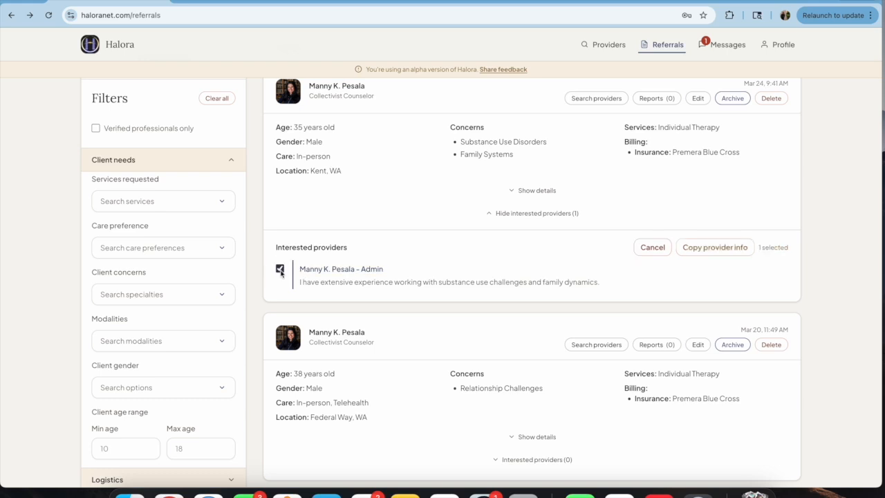
pyautogui.click(740, 255)
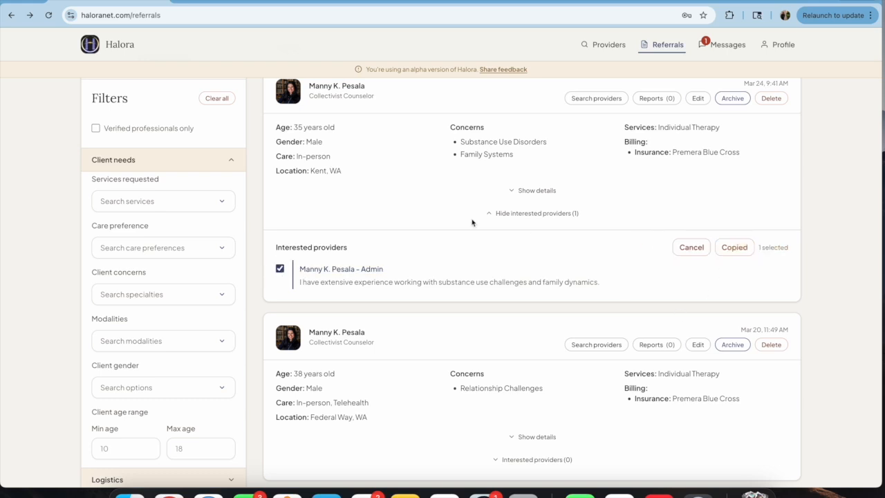
# Step: Switch to the Google Docs document and paste the copied provider info on a new line below the existing provider list
pyautogui.scroll(1, 472, 222)
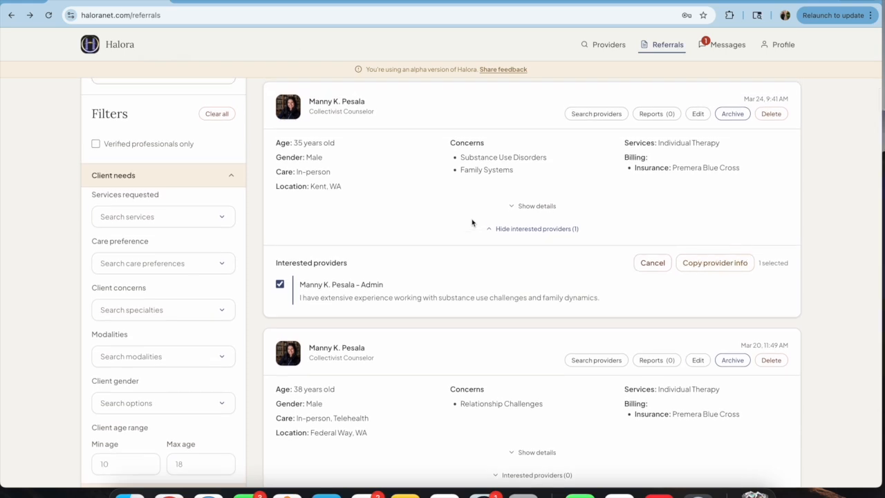
pyautogui.click(237, 1)
pyautogui.scroll(-1, 303, 233)
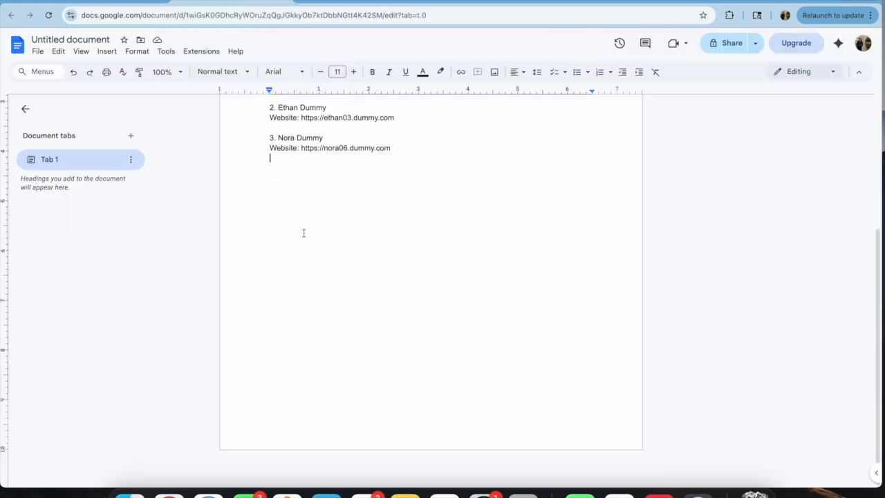
pyautogui.press('Return')
pyautogui.press('super+v')
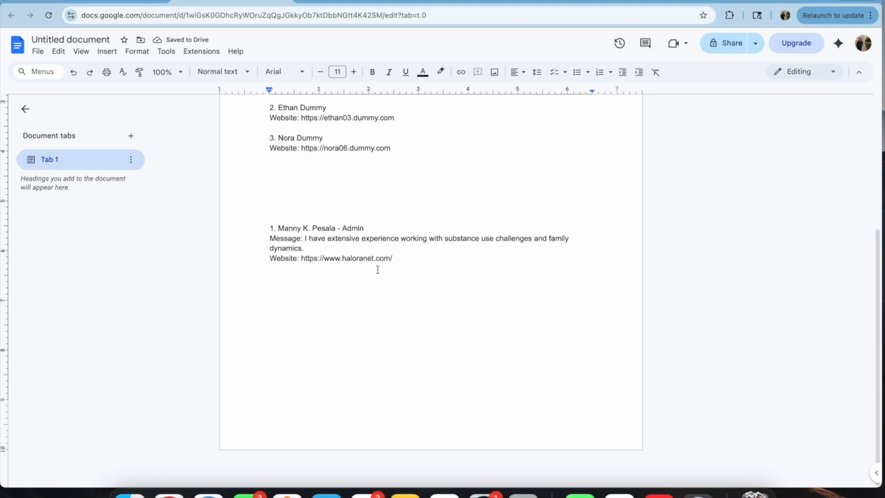
# Step: Check the pasted entry's provider name, message and website lines in the document
pyautogui.moveTo(278, 228); pyautogui.dragTo(391, 228)
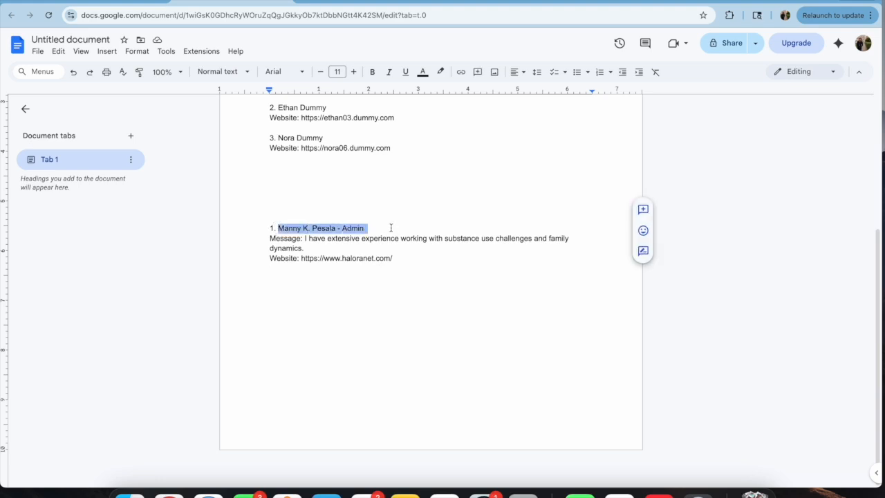
pyautogui.moveTo(342, 250); pyautogui.dragTo(253, 240)
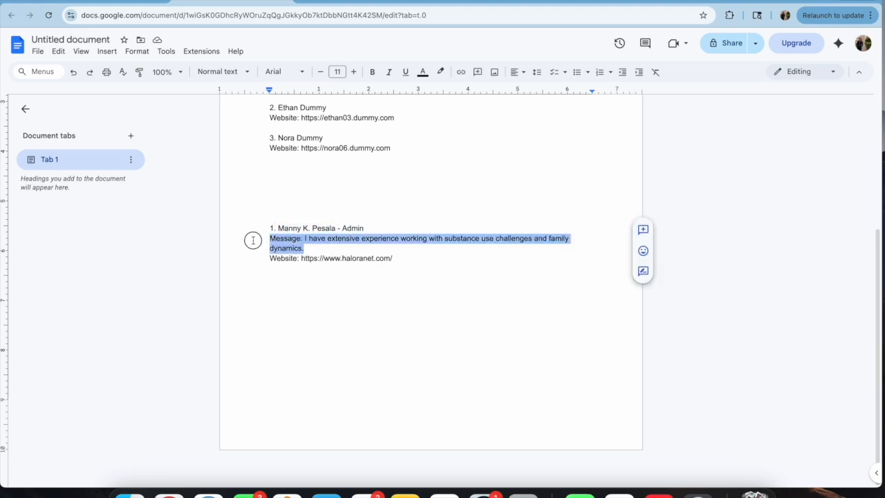
pyautogui.click(447, 260)
pyautogui.moveTo(446, 260); pyautogui.dragTo(243, 258)
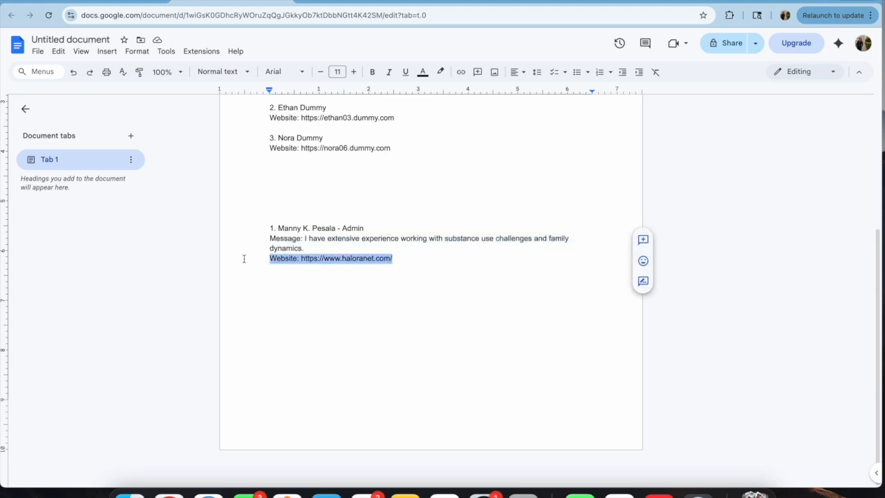
pyautogui.click(344, 283)
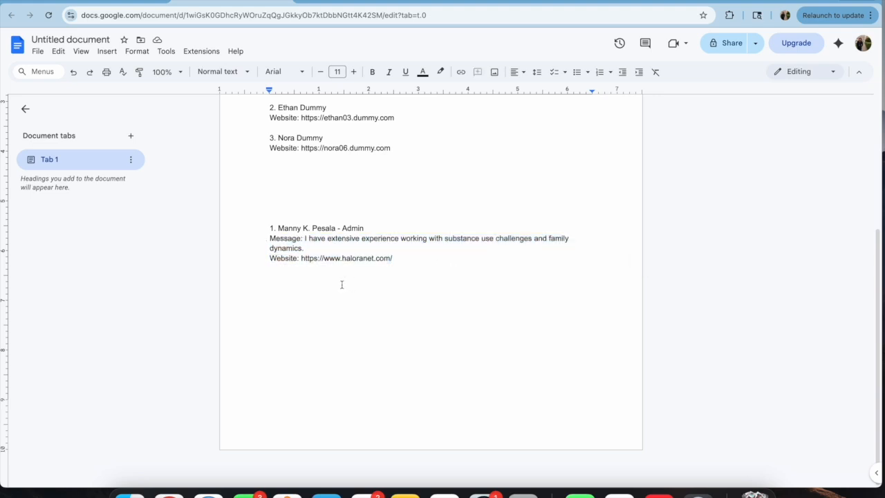
# Step: Return to Halora's referrals, view the community requests and look through the list of own requests
pyautogui.click(121, 4)
pyautogui.scroll(2, 494, 317)
pyautogui.click(650, 108)
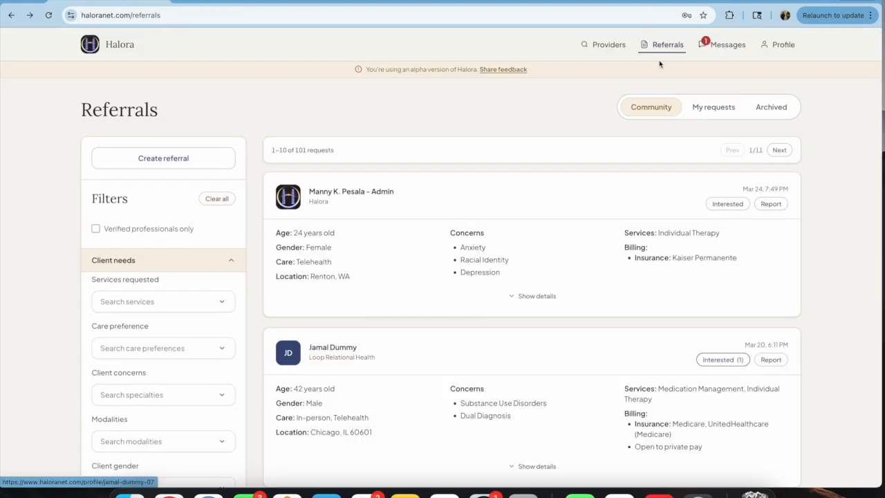
pyautogui.click(702, 107)
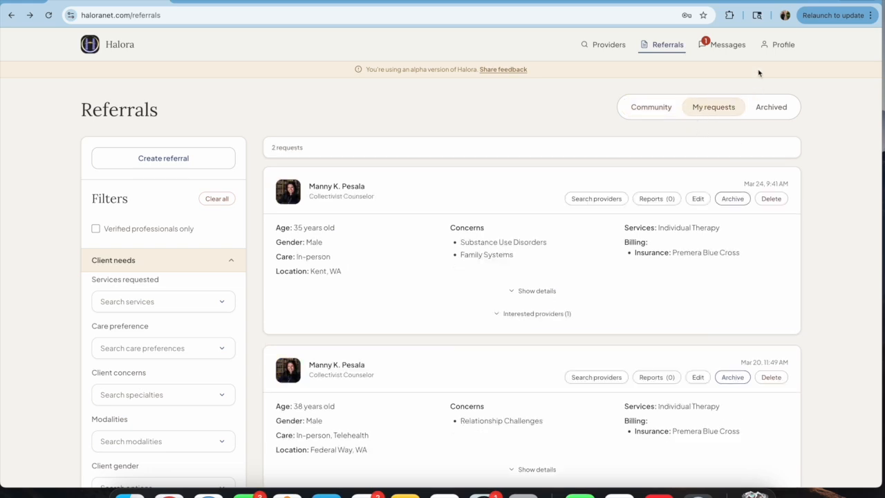
pyautogui.scroll(-5, 466, 244)
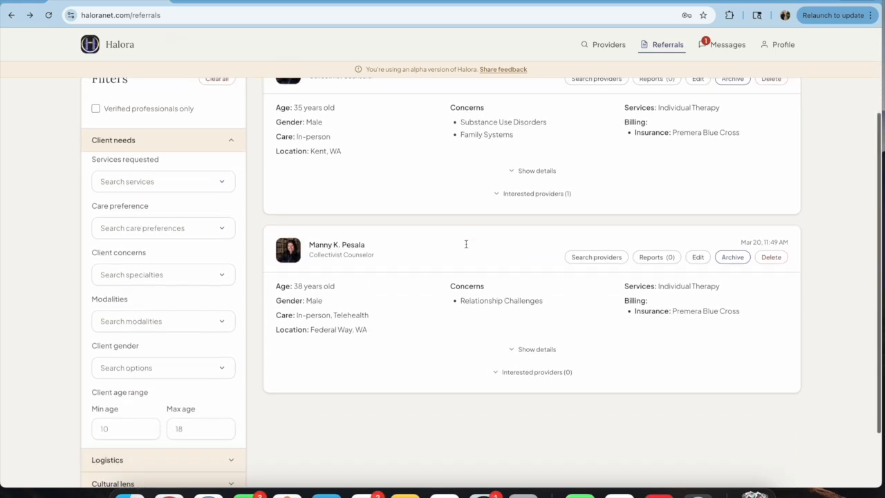
pyautogui.scroll(5, 466, 243)
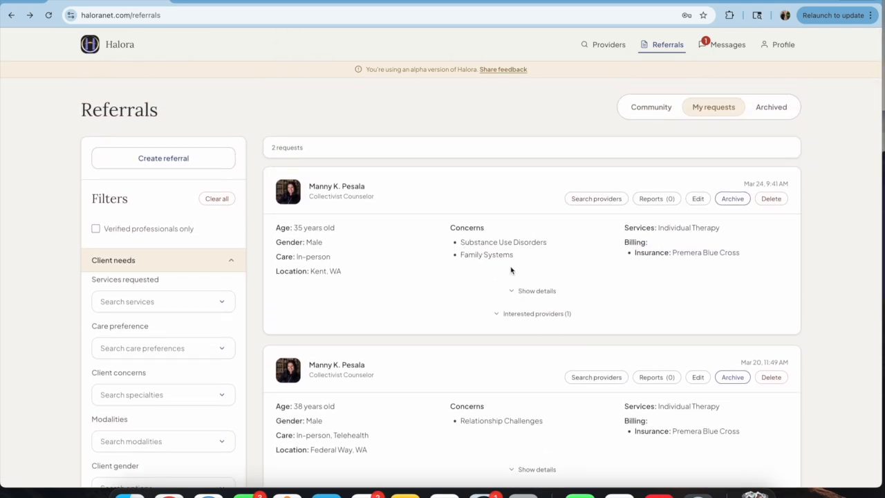
# Step: Search providers for the Kent, WA referral and examine the filled-in service, concern, age, care, insurance and location filters
pyautogui.click(601, 201)
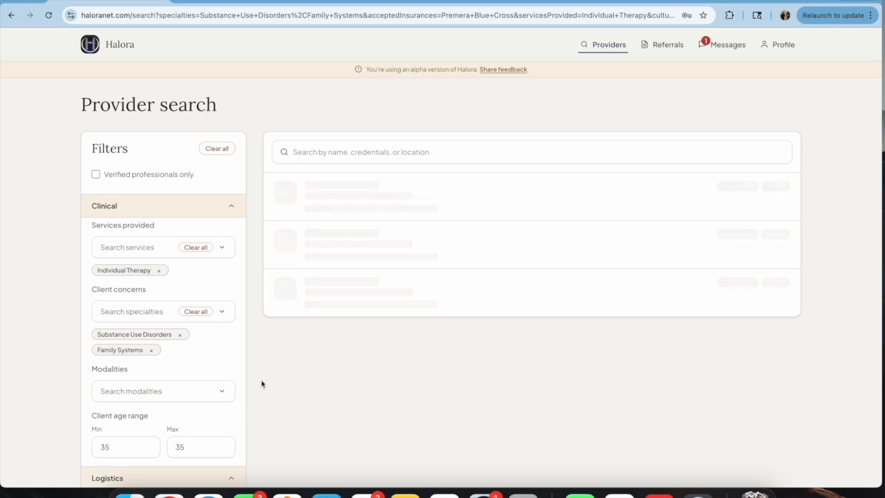
pyautogui.scroll(-1, 131, 372)
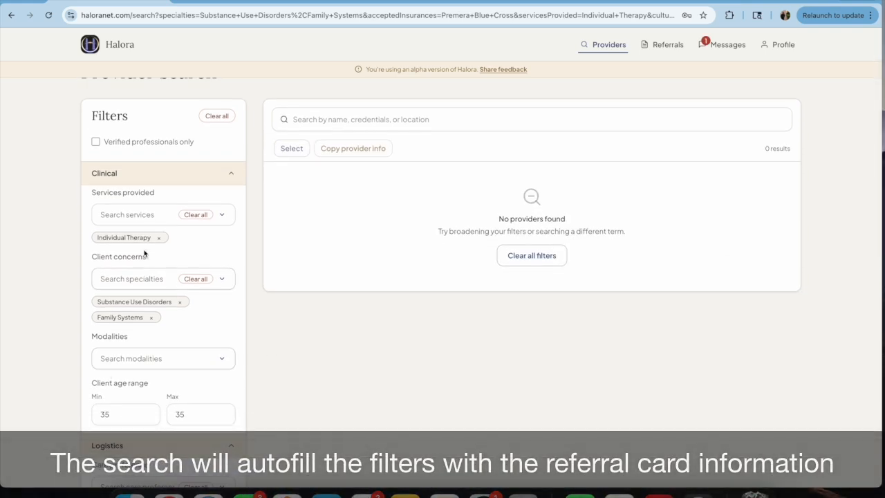
pyautogui.scroll(-3, 125, 344)
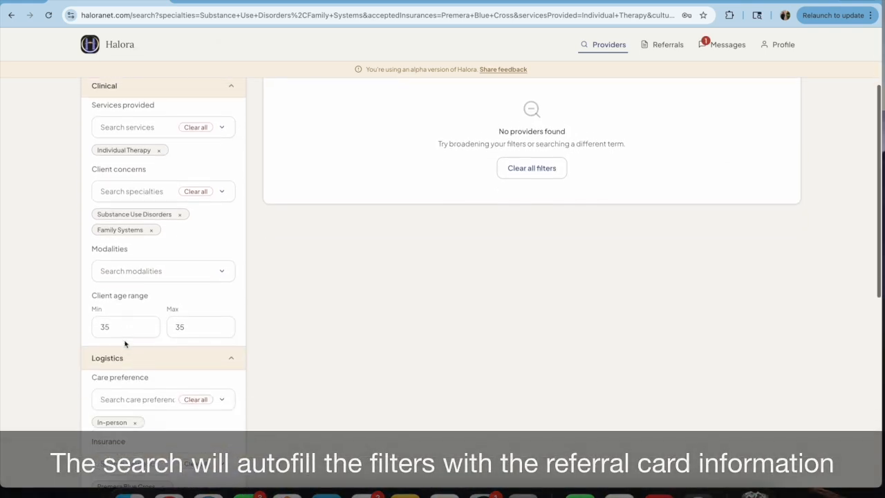
pyautogui.scroll(-4, 126, 343)
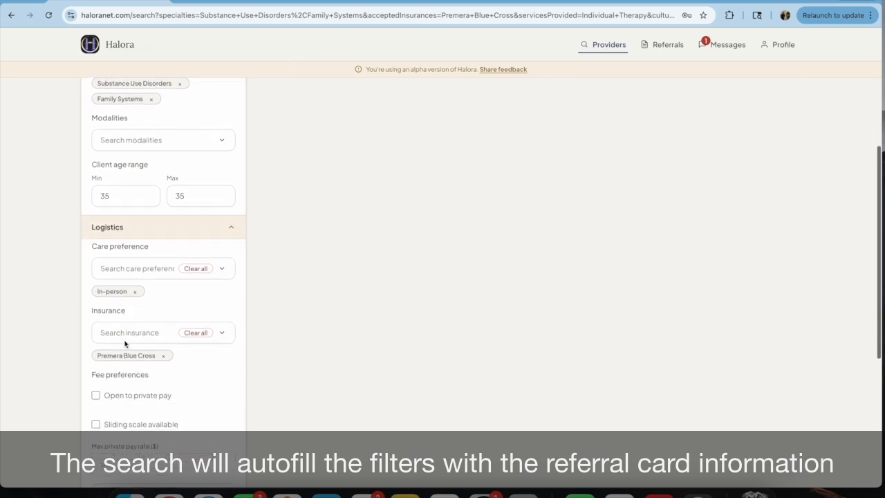
pyautogui.scroll(-4, 125, 344)
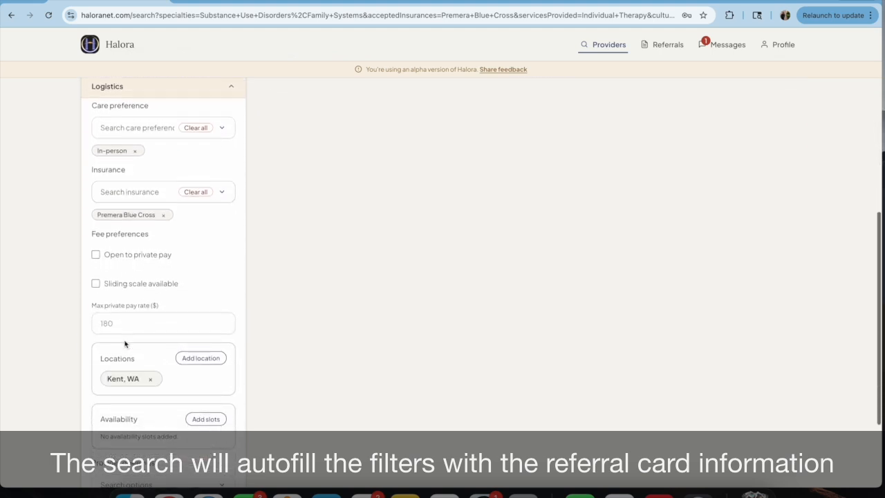
pyautogui.scroll(-3, 126, 344)
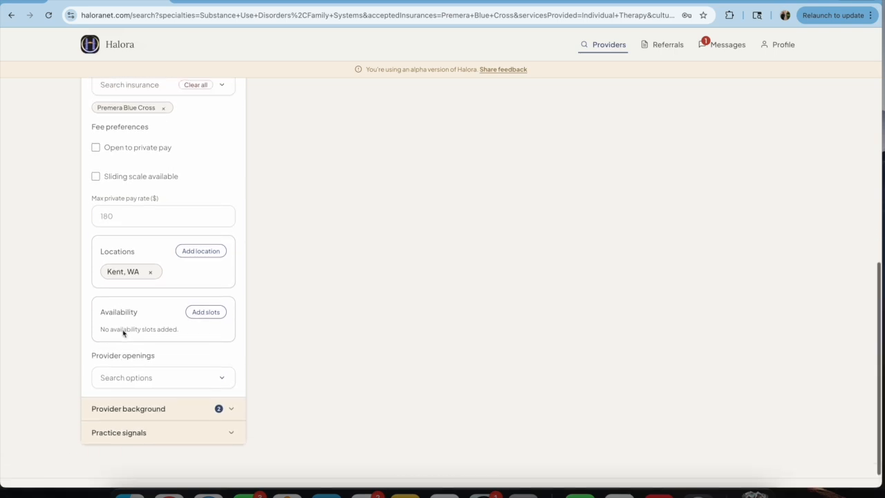
pyautogui.scroll(11, 123, 329)
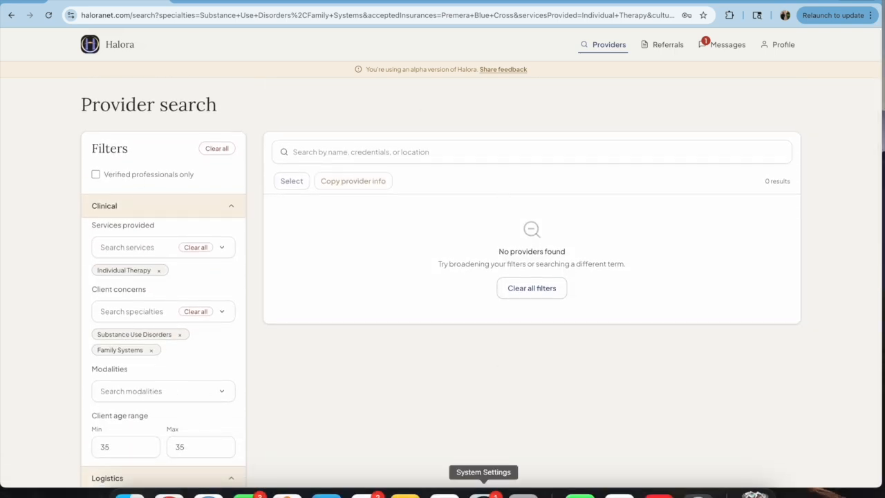
# Step: Open Halora's community feedback page
pyautogui.scroll(-1, 466, 325)
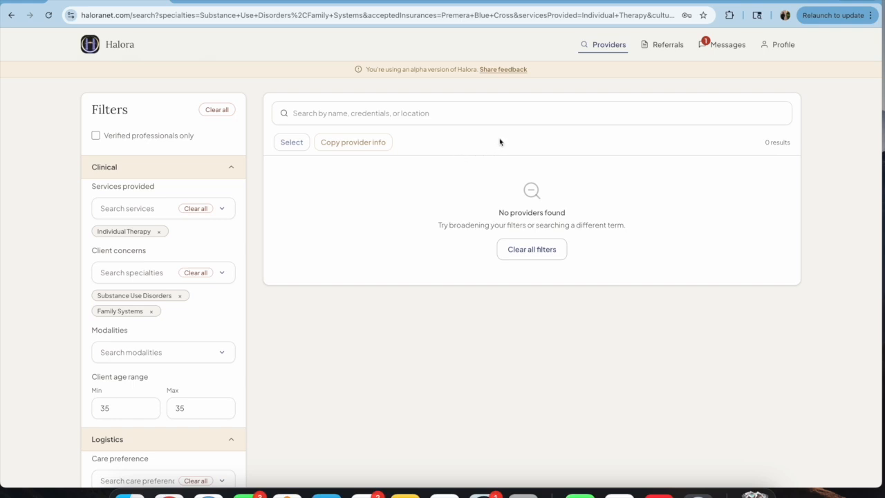
pyautogui.click(503, 69)
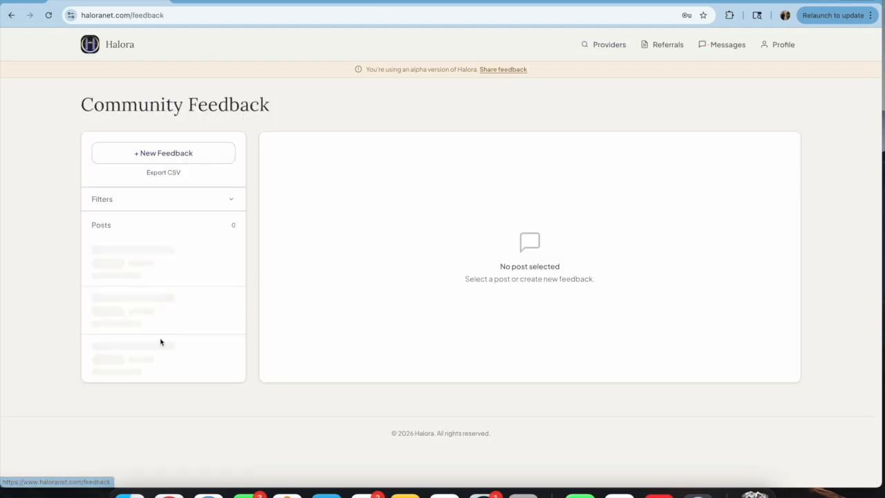